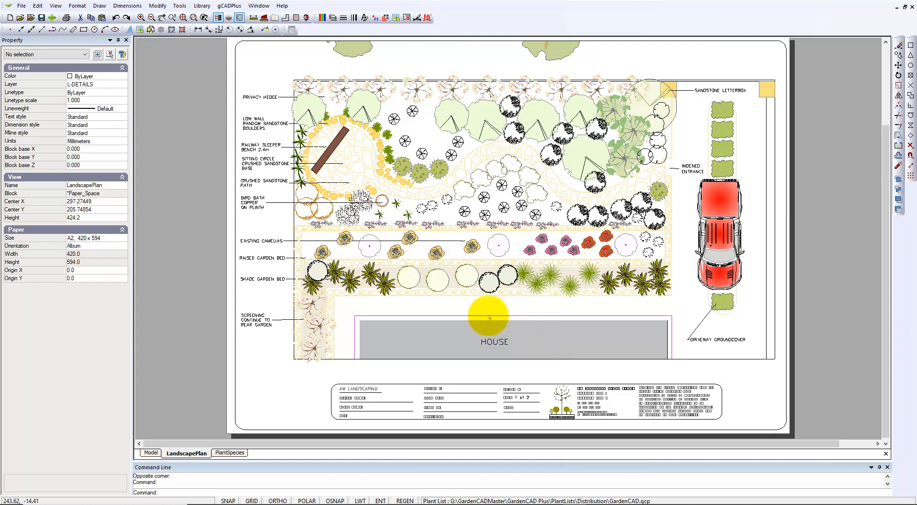
# Switch from the LandscapePlan layout to model space and view the plant schedule tables beside the garden plan
pyautogui.click(152, 453)
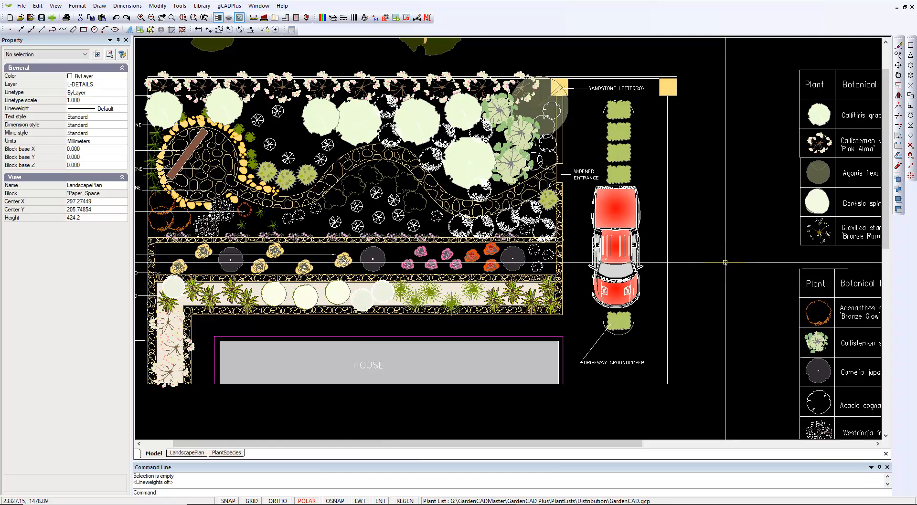
pyautogui.scroll(-1, 725, 261)
pyautogui.moveTo(717, 266); pyautogui.dragTo(652, 259, button='middle')
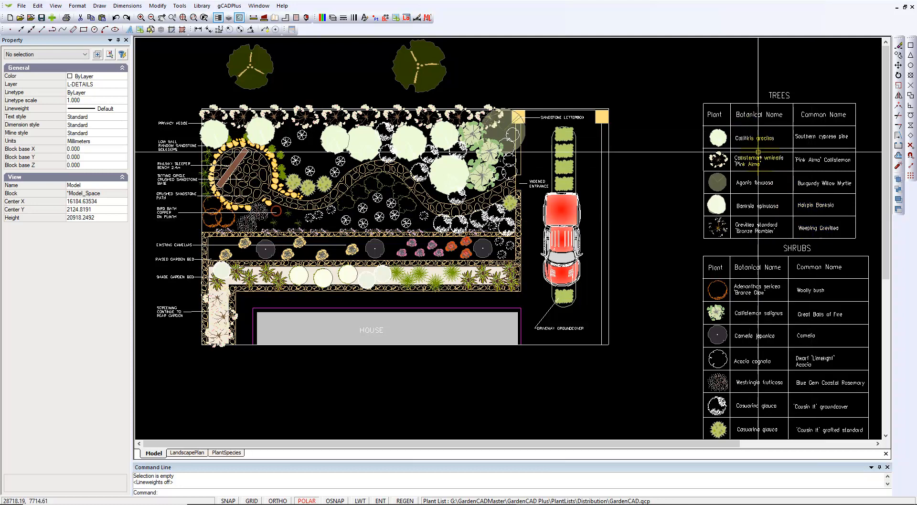
pyautogui.scroll(1, 759, 153)
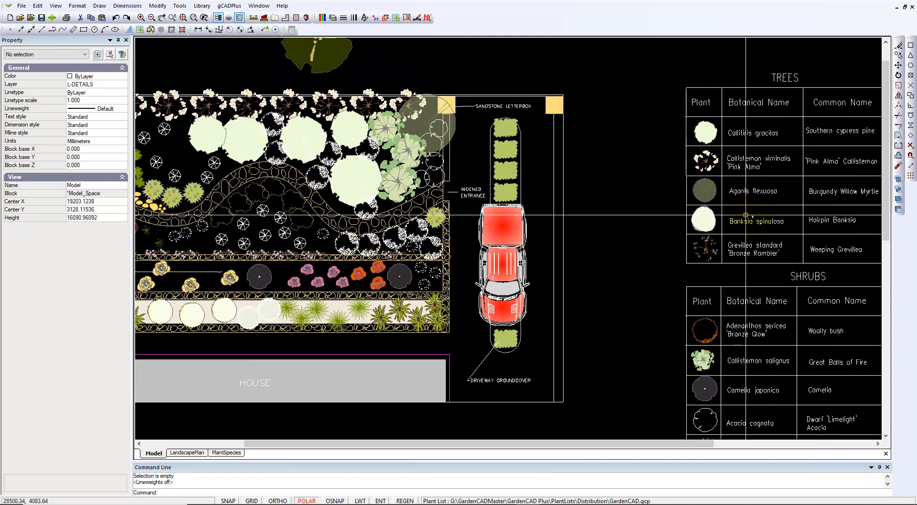
pyautogui.scroll(-1, 756, 216)
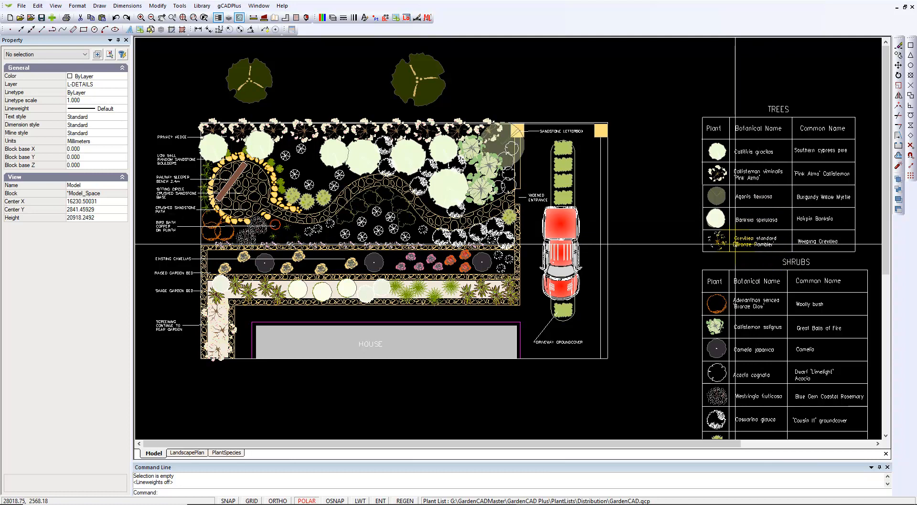
pyautogui.scroll(2, 746, 222)
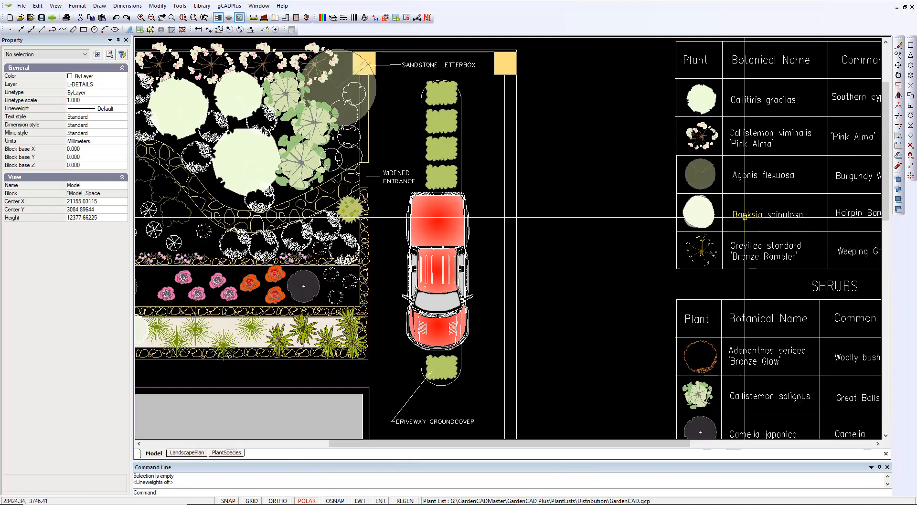
# Copy the Banksia spinulosa symbol from the Trees table into the garden, just east of the sitting circle
pyautogui.click(700, 217)
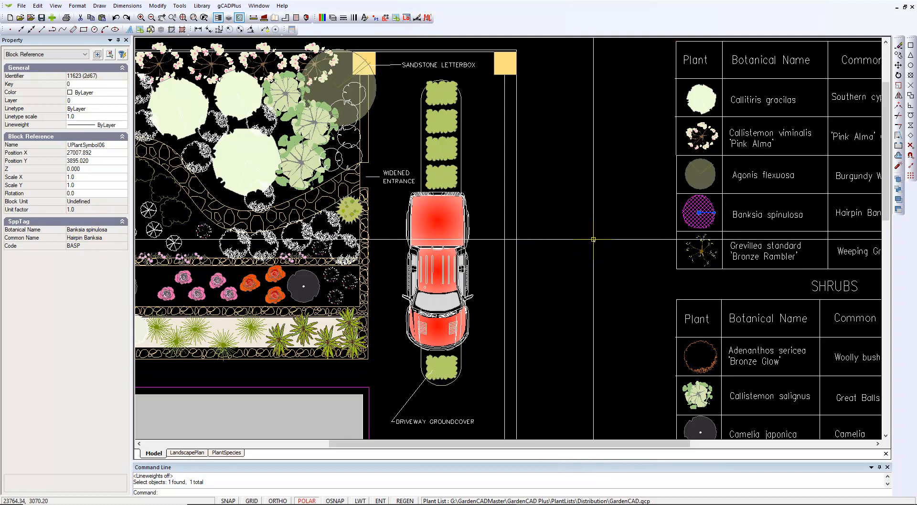
pyautogui.scroll(-1, 596, 254)
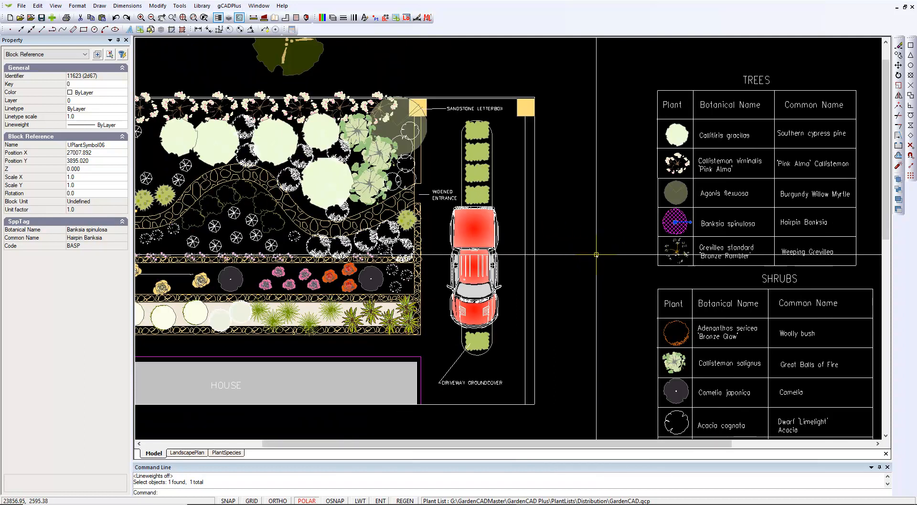
pyautogui.scroll(-1, 595, 255)
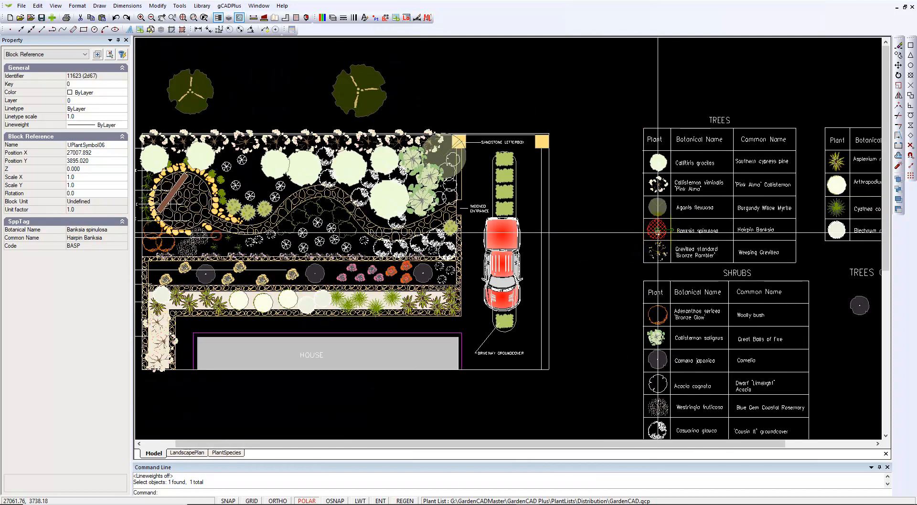
pyautogui.rightClick(661, 233)
pyautogui.click(680, 261)
pyautogui.click(657, 230)
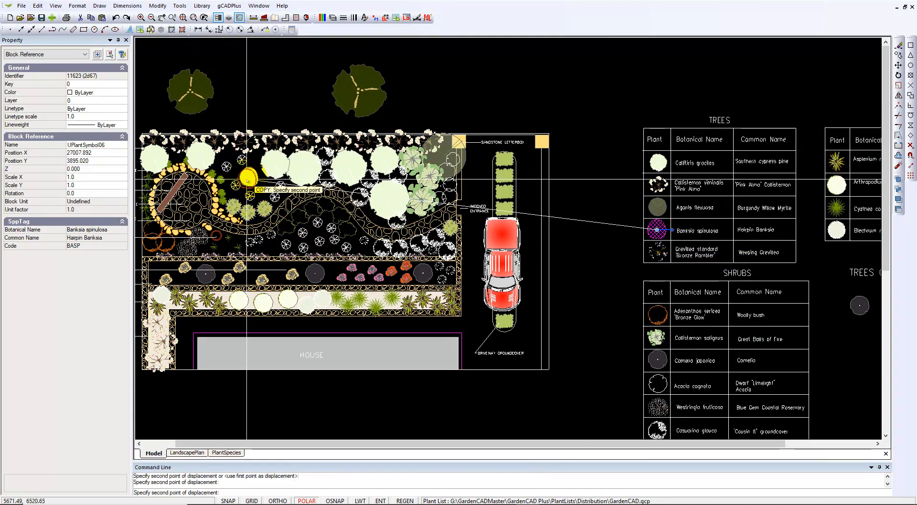
pyautogui.click(247, 180)
# Rotate the copied Banksia spinulosa symbol about its centre to 315 degrees
pyautogui.click(247, 179)
pyautogui.rightClick(250, 183)
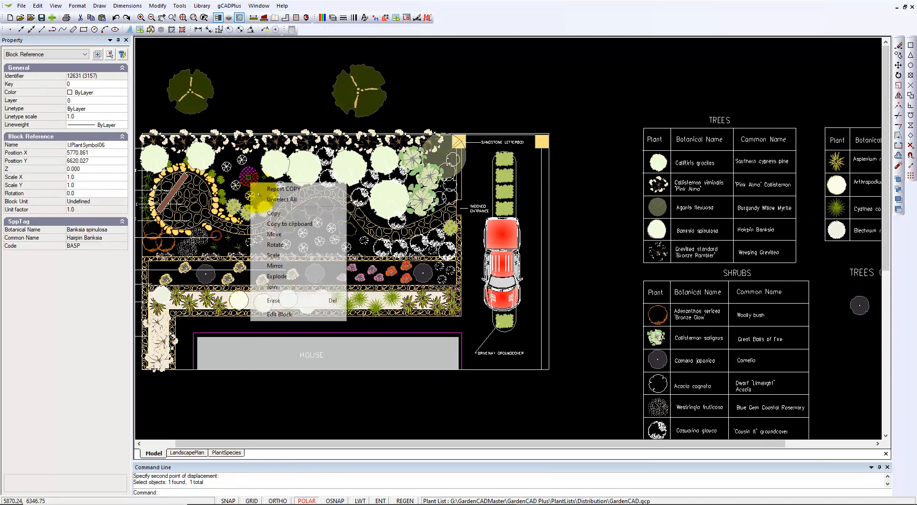
pyautogui.click(275, 245)
pyautogui.click(249, 177)
pyautogui.click(259, 193)
# Scale the copied Banksia spinulosa symbol up about its centre to about 1.57 and check its plant data in the properties
pyautogui.click(249, 182)
pyautogui.rightClick(250, 182)
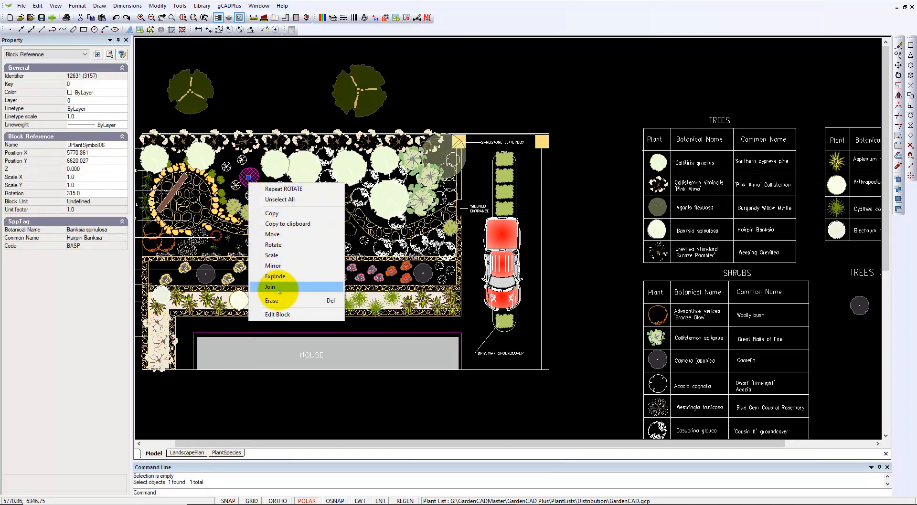
pyautogui.click(271, 255)
pyautogui.click(249, 177)
pyautogui.click(254, 182)
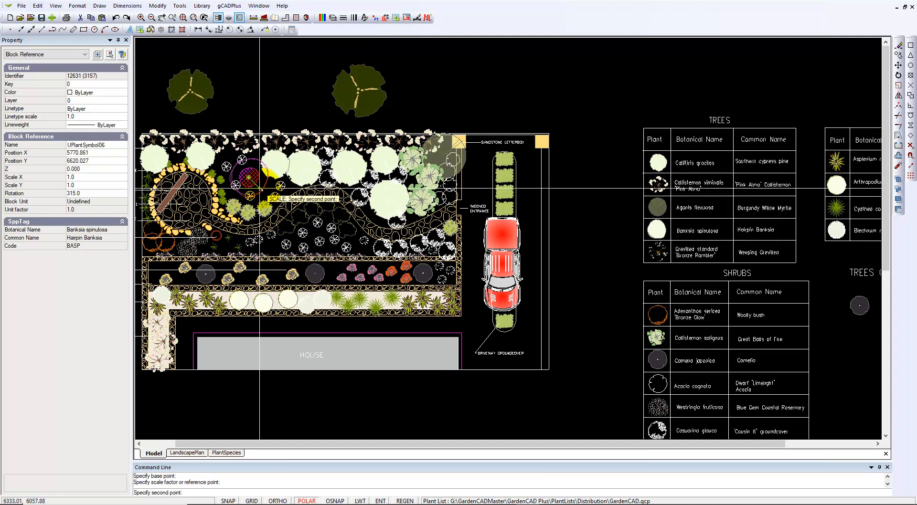
pyautogui.click(258, 187)
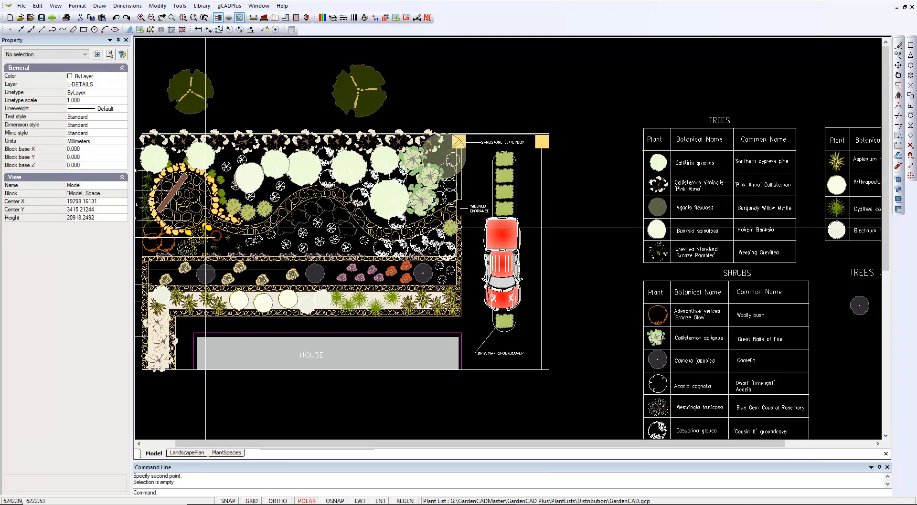
pyautogui.click(245, 181)
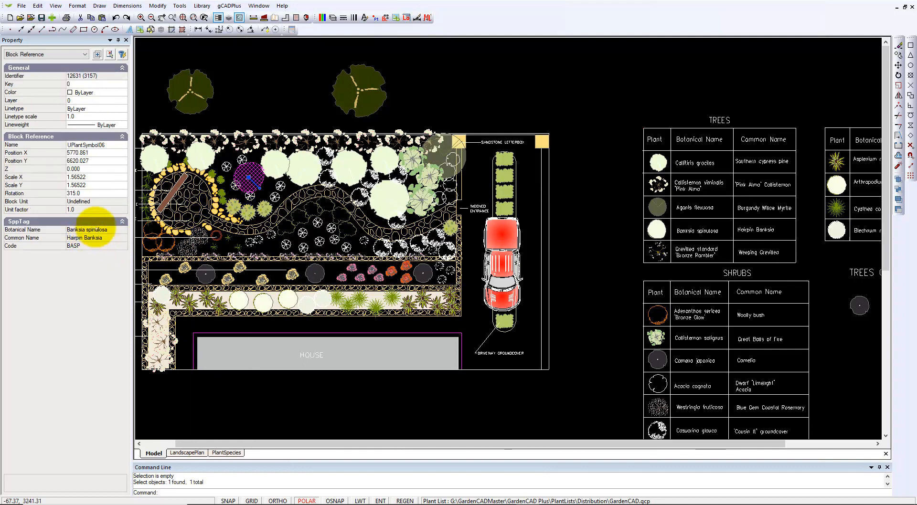
pyautogui.press('Escape')
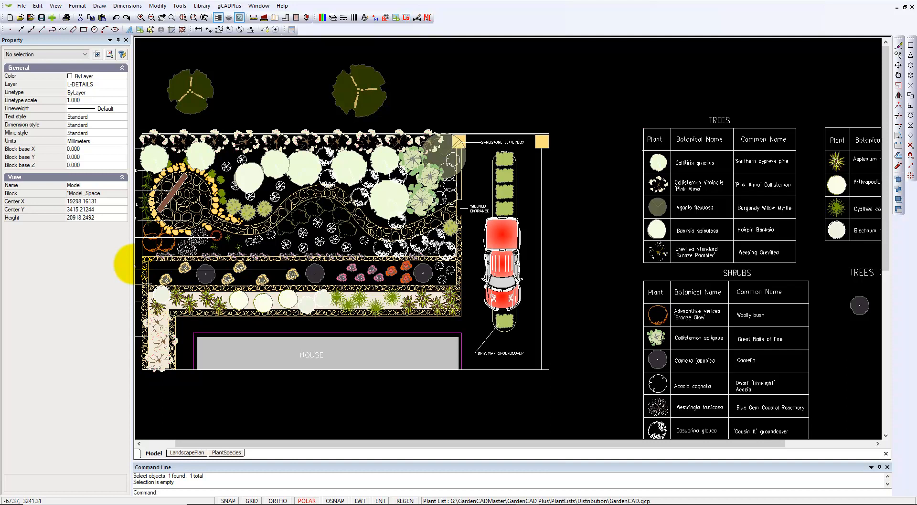
# Minimise the Plant Database and use Go to SppDB to view the record for the small green plant beside the sitting circle
pyautogui.scroll(-1, 609, 307)
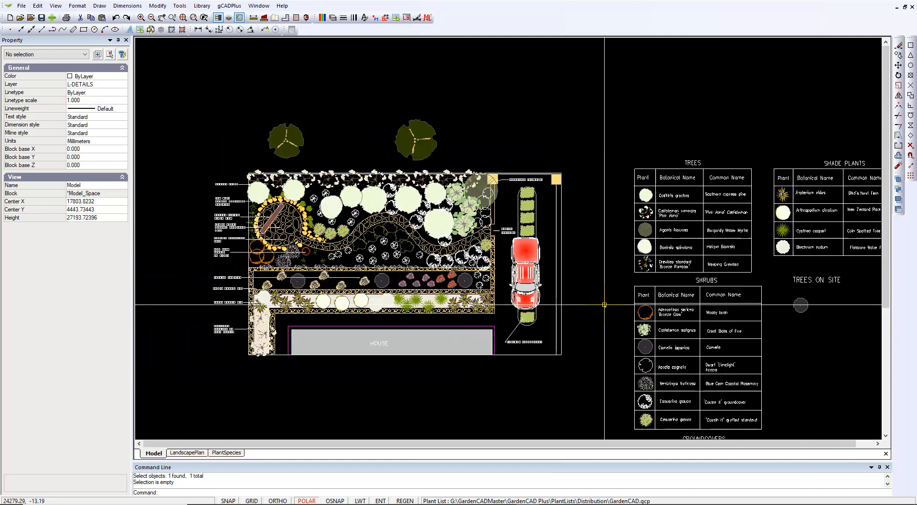
pyautogui.moveTo(609, 307); pyautogui.dragTo(583, 190, button='middle')
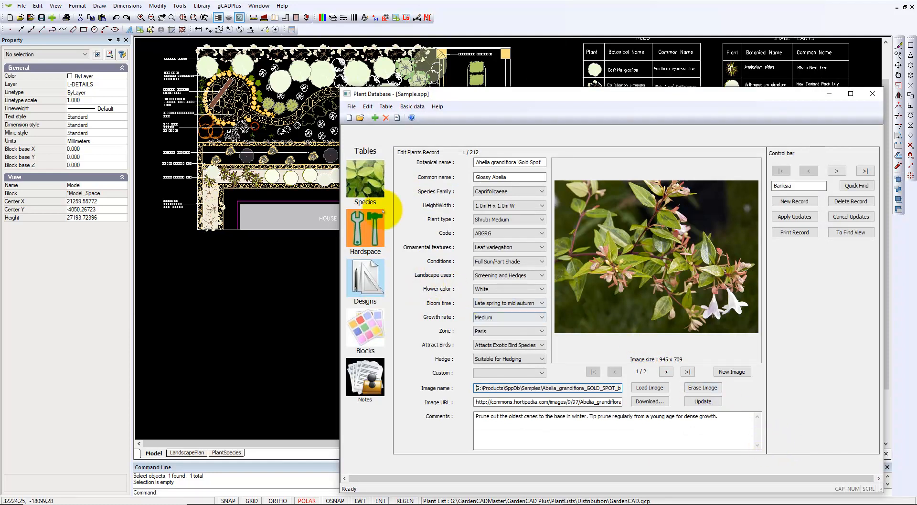
pyautogui.click(829, 96)
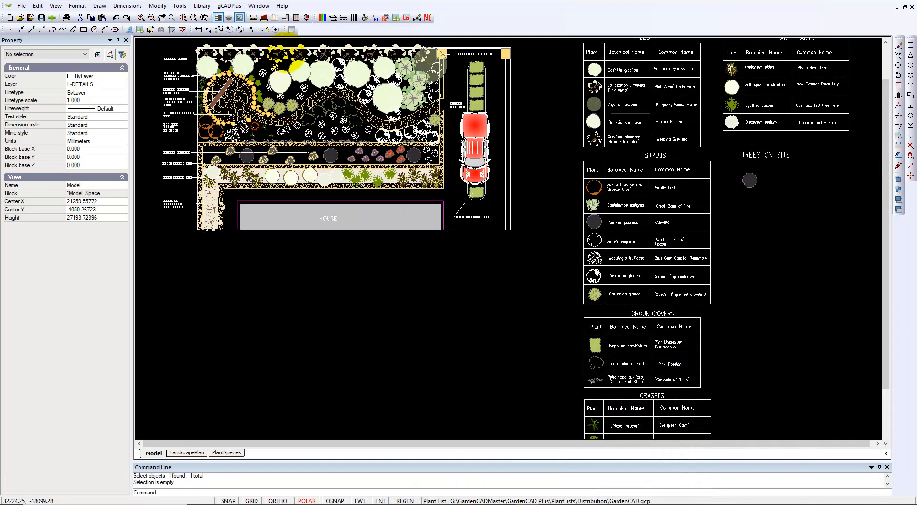
pyautogui.click(229, 7)
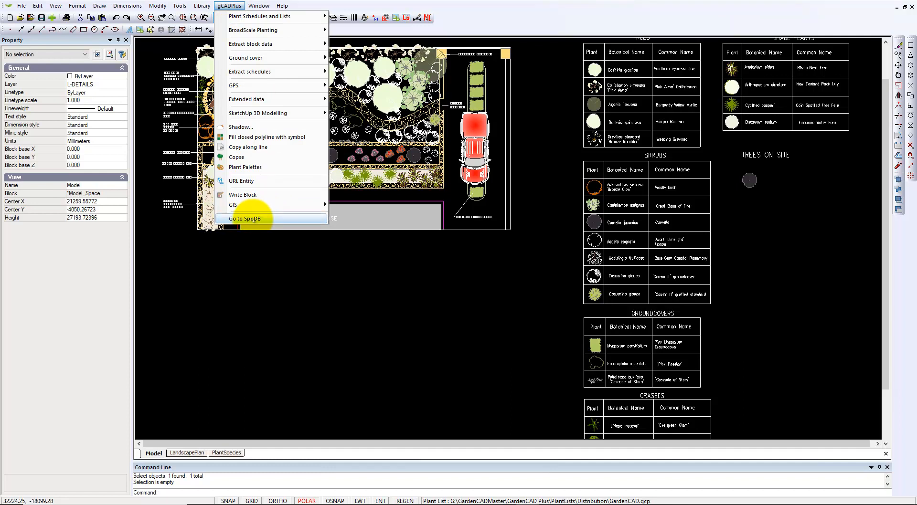
pyautogui.click(252, 219)
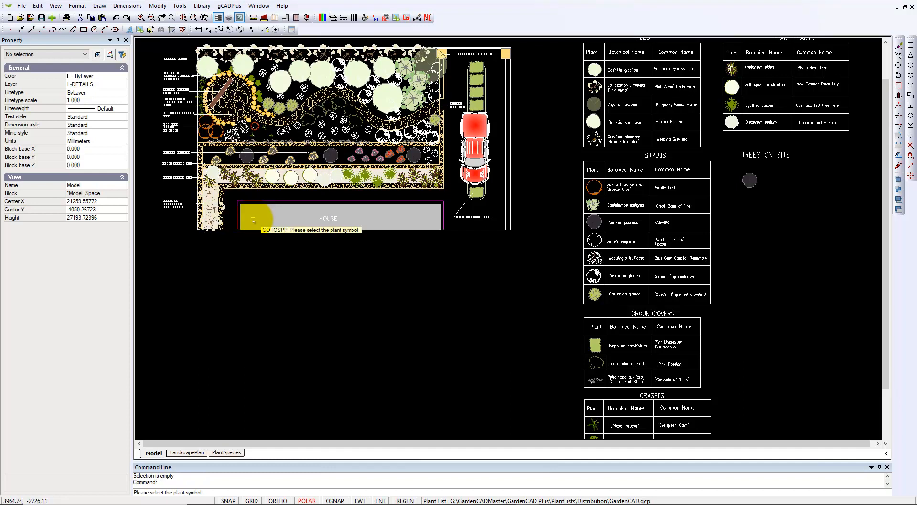
pyautogui.scroll(4, 265, 175)
pyautogui.moveTo(310, 280); pyautogui.dragTo(388, 369, button='middle')
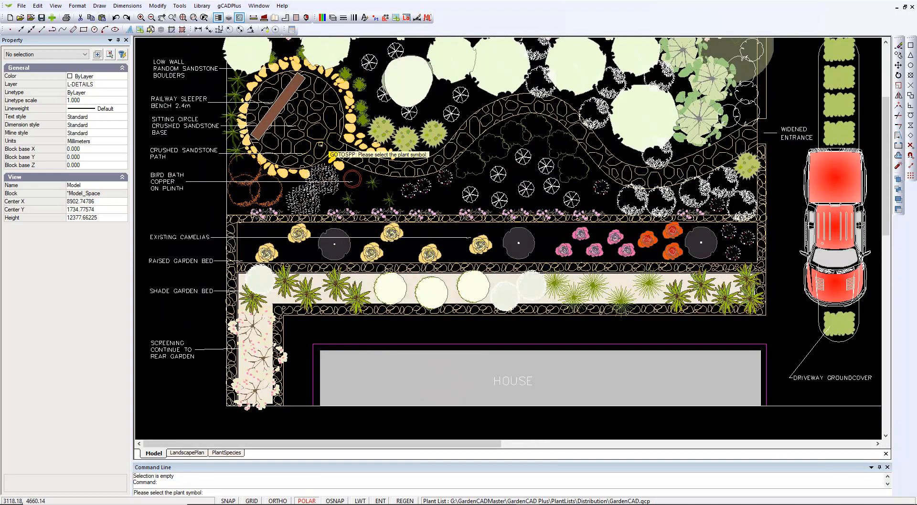
pyautogui.click(362, 123)
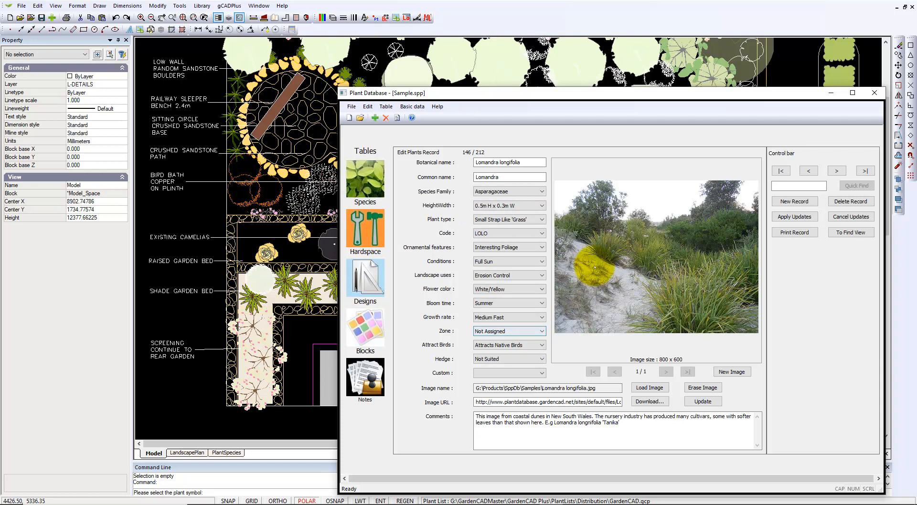
pyautogui.click(831, 94)
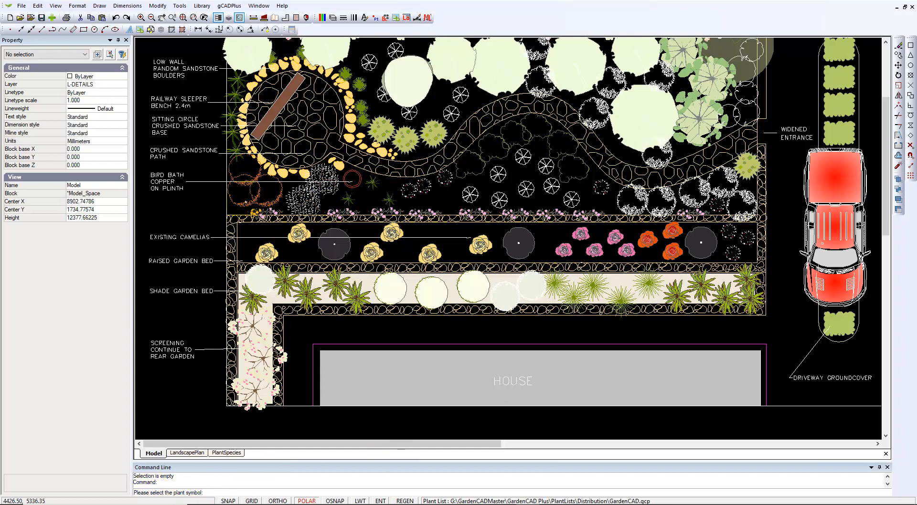
# Try to look up the Adenanthos sericeus symbol below the sitting circle in the plant database, and inspect its properties
pyautogui.click(244, 205)
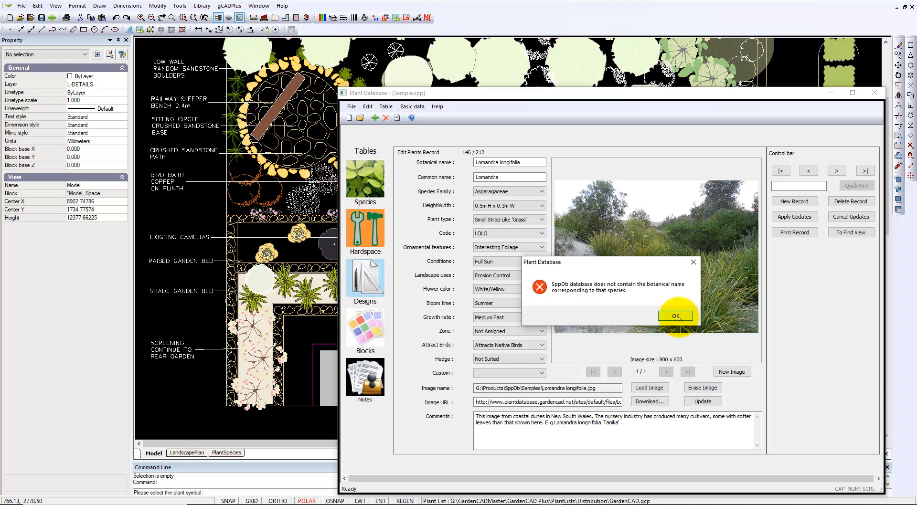
pyautogui.click(675, 316)
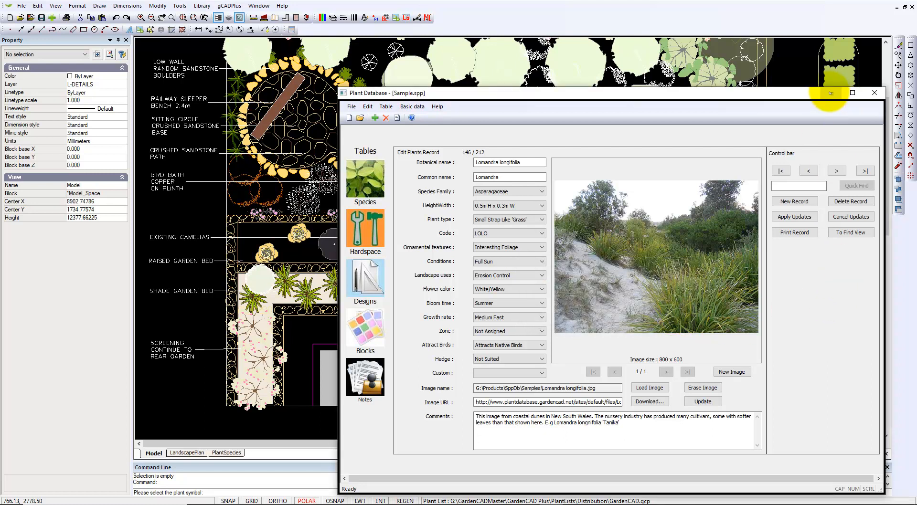
pyautogui.click(831, 93)
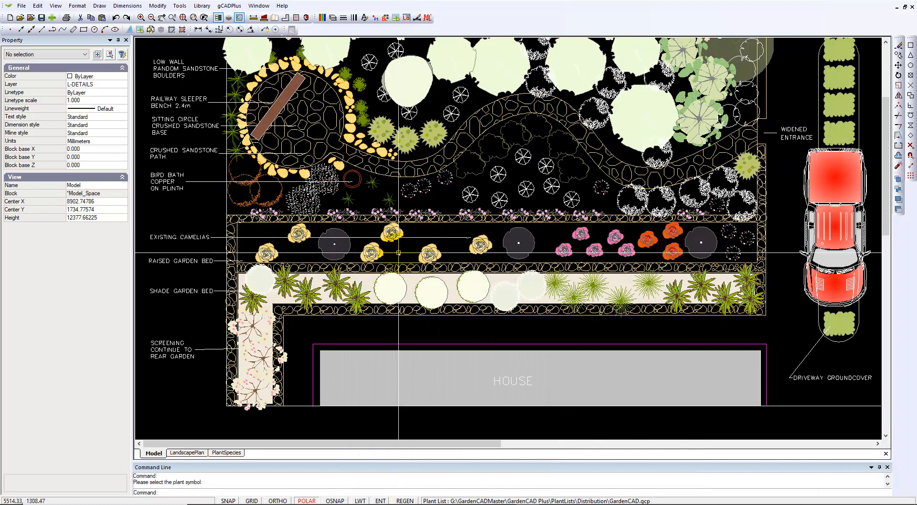
pyautogui.click(235, 205)
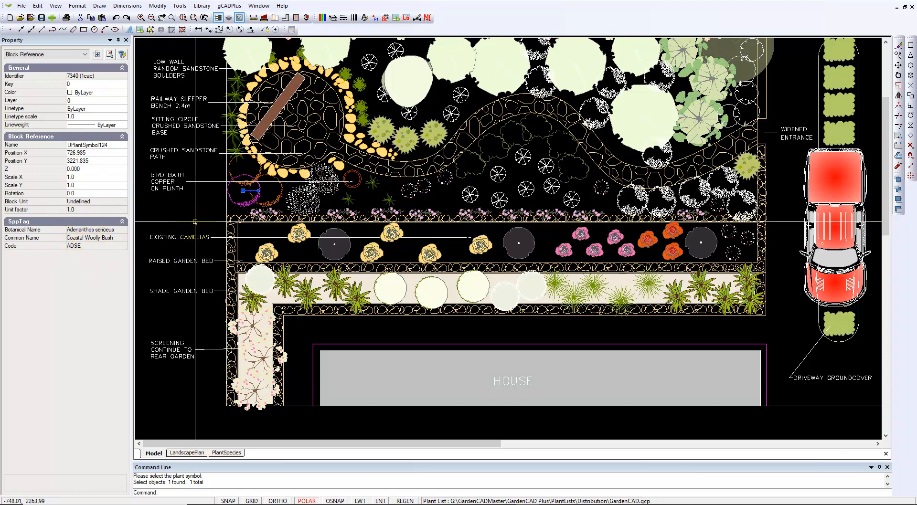
pyautogui.press('Escape')
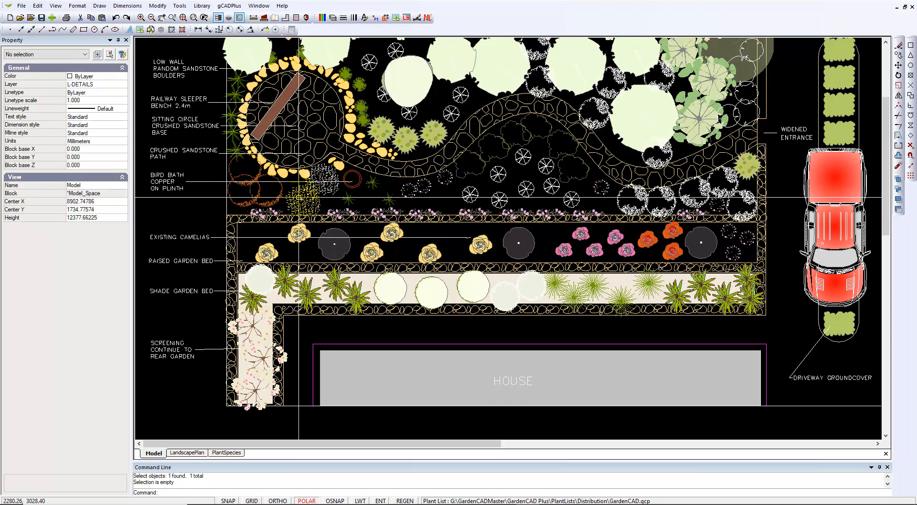
# Inspect the Westringia fruticosa symbol near the bird bath and open its plant database record with Go to SppDB
pyautogui.click(310, 200)
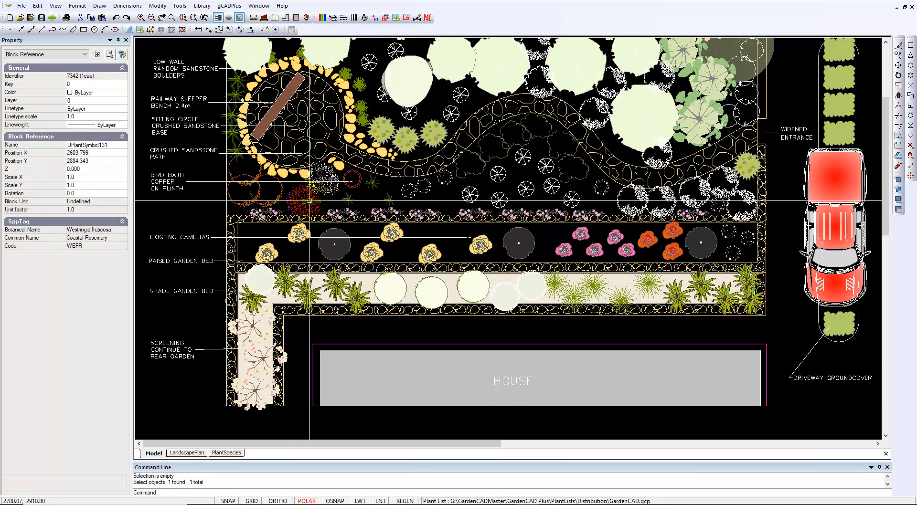
pyautogui.press('Escape')
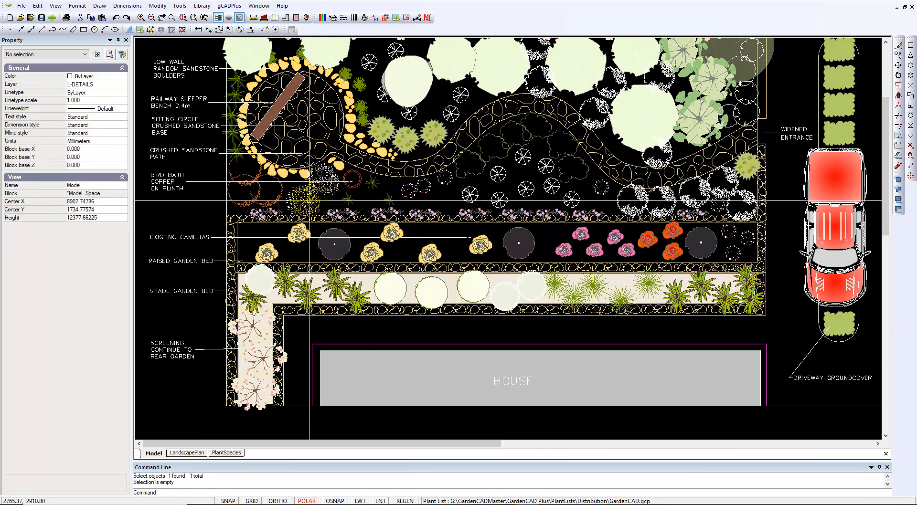
pyautogui.click(229, 6)
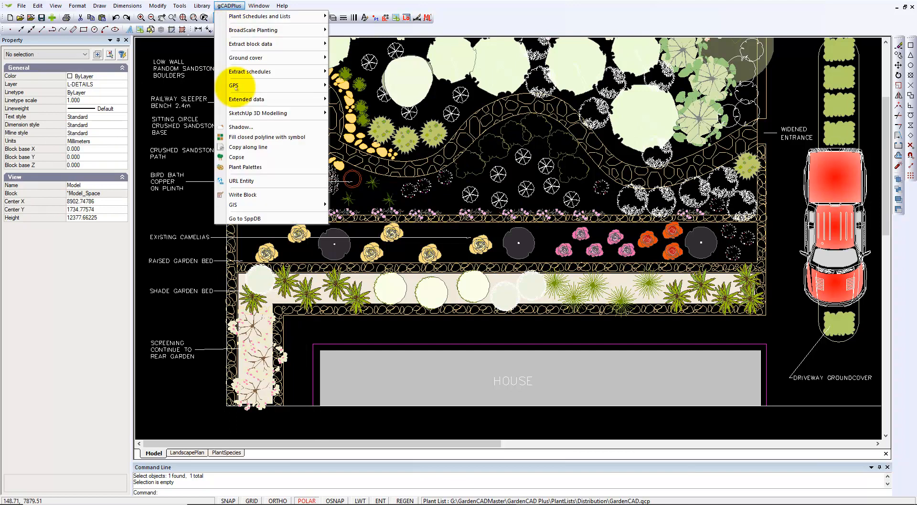
pyautogui.click(253, 221)
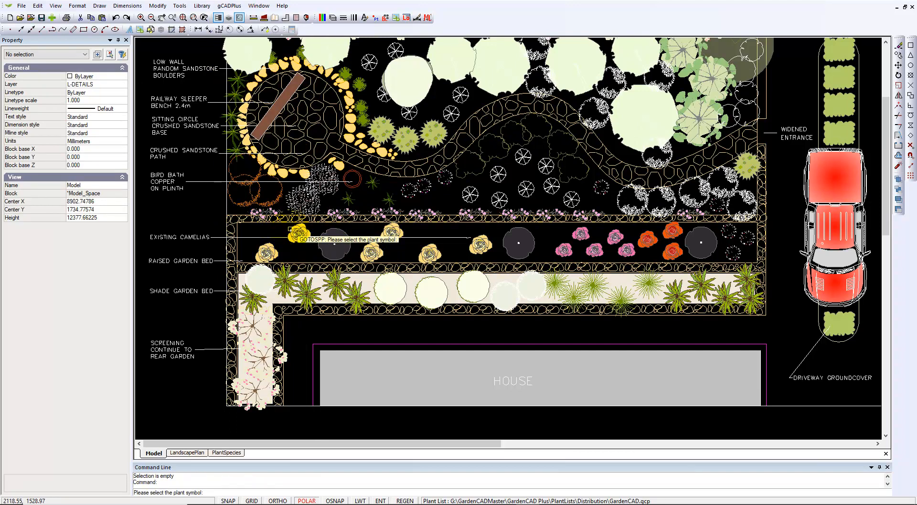
pyautogui.click(303, 208)
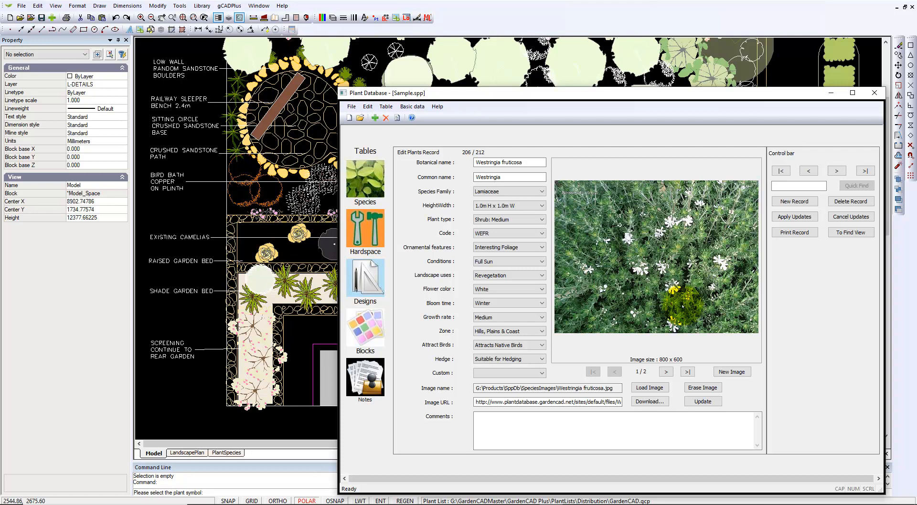
# Copy the full image file path from the Westringia fruticosa record
pyautogui.moveTo(475, 389); pyautogui.dragTo(612, 388)
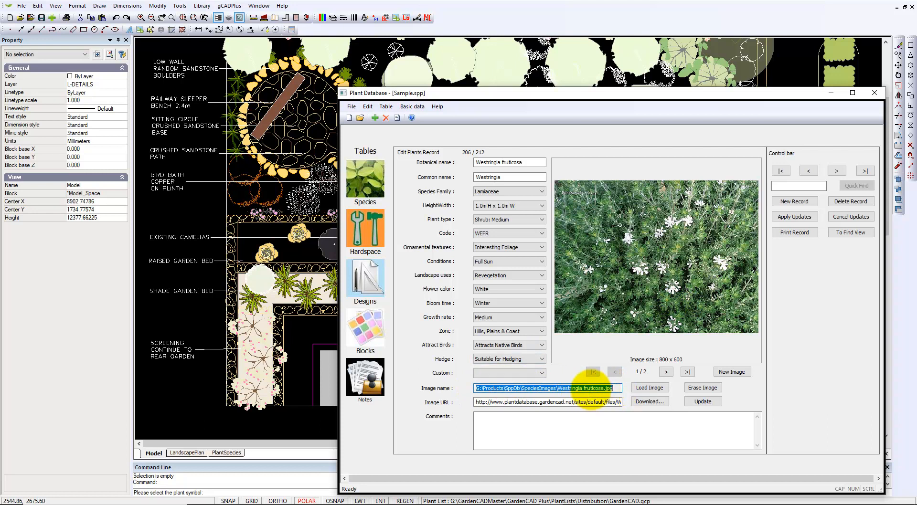
pyautogui.rightClick(591, 387)
pyautogui.click(520, 415)
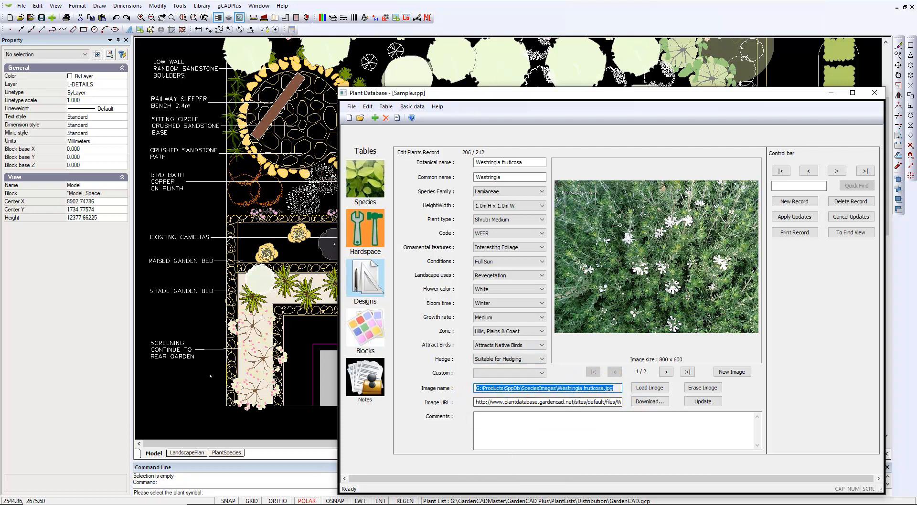
# On the PlantSpecies layout, add G:\Products\SppDb\SpeciesImages\Westringia fruticosa.jpg to the Image Manager using the copied path
pyautogui.click(226, 452)
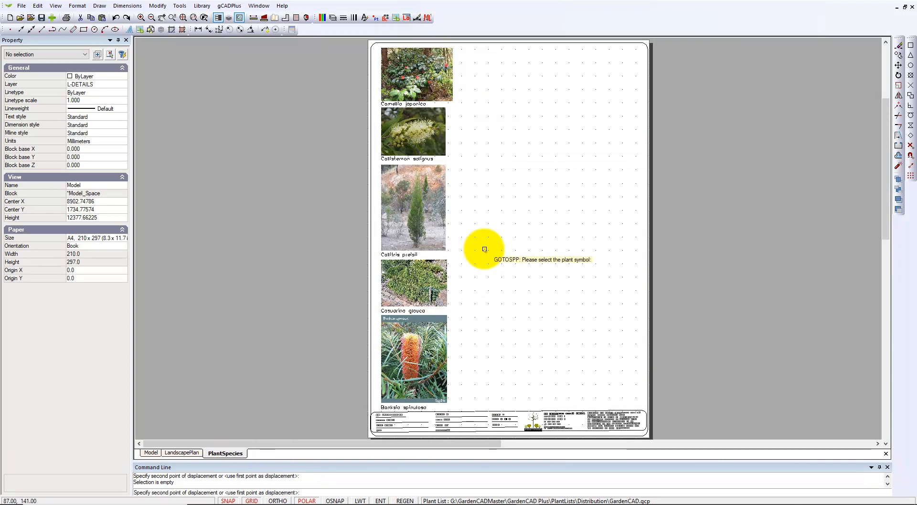
pyautogui.click(77, 6)
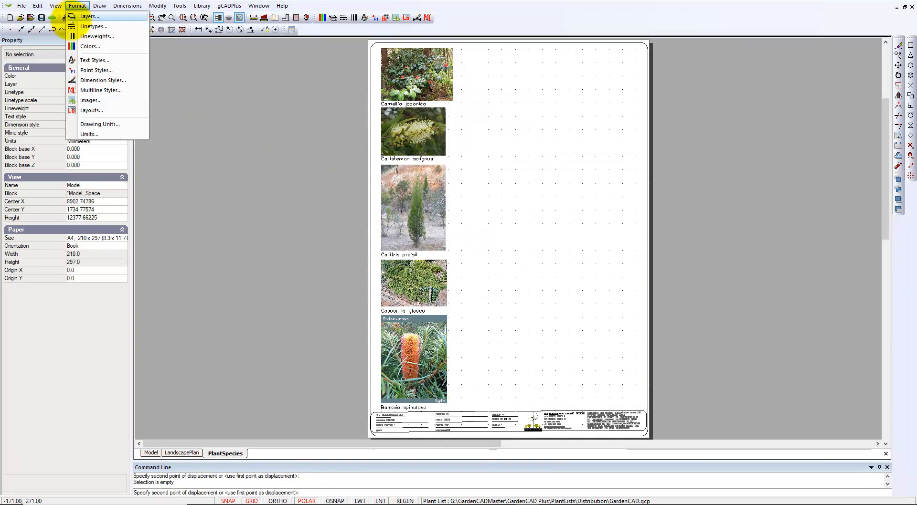
pyautogui.click(92, 103)
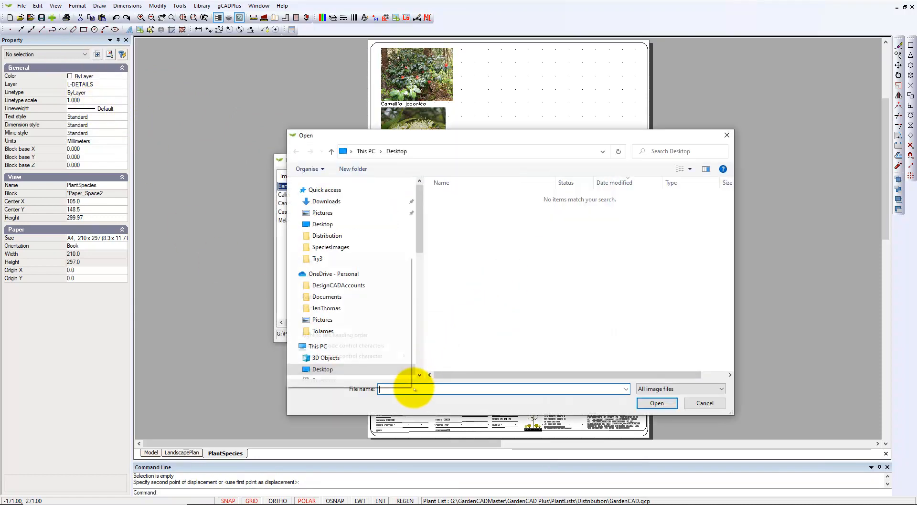
pyautogui.rightClick(412, 389)
pyautogui.click(349, 293)
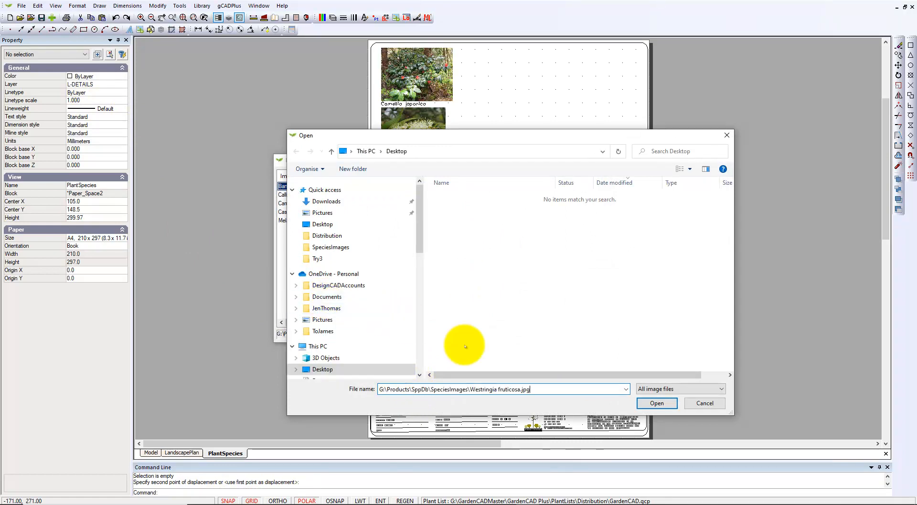
pyautogui.click(657, 404)
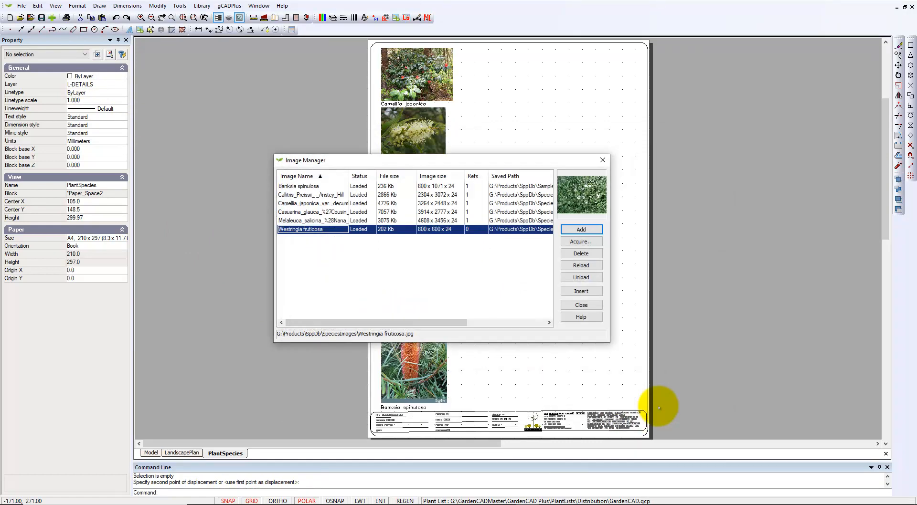
# Insert the Westringia fruticosa image beside the Callistemon salignus photo, aligned with its base and sized to match its height
pyautogui.click(581, 291)
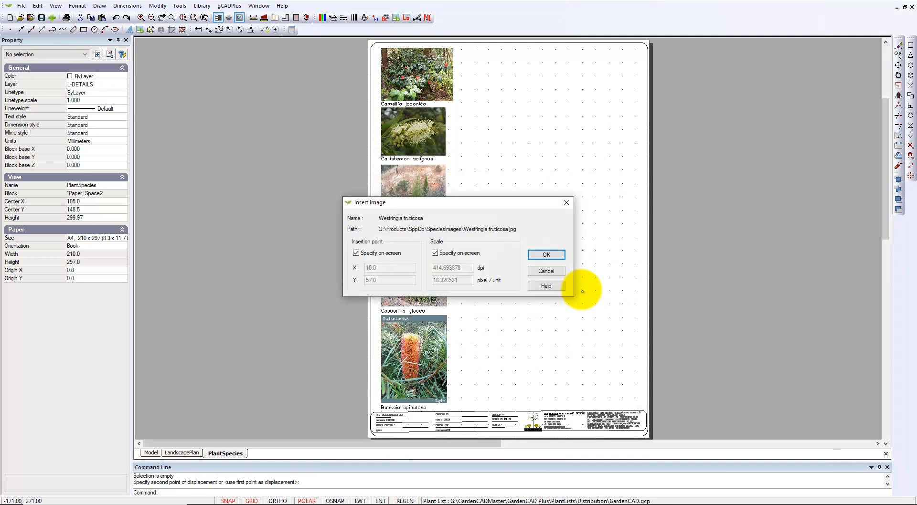
pyautogui.click(548, 246)
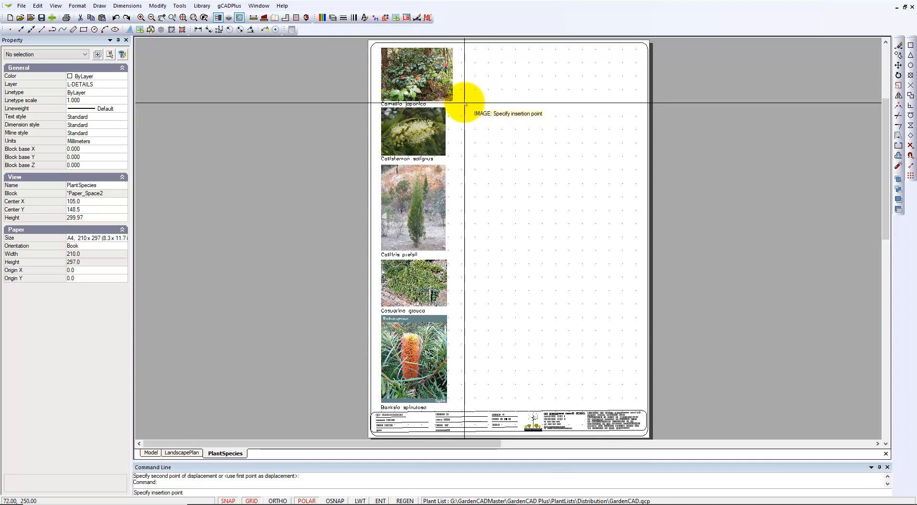
pyautogui.scroll(5, 459, 100)
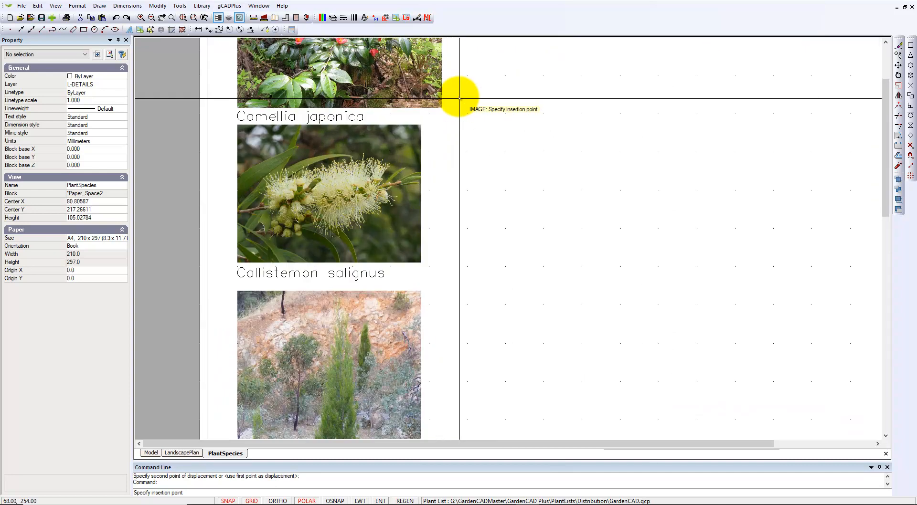
pyautogui.click(456, 263)
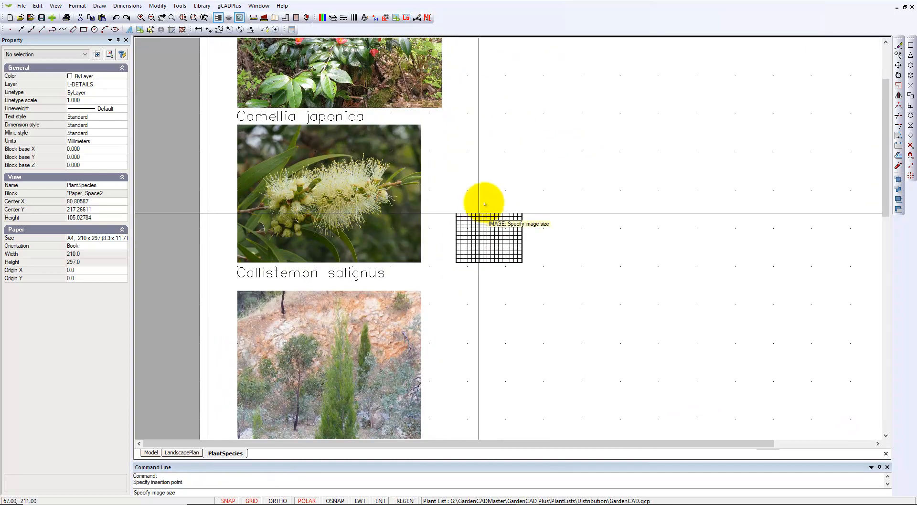
pyautogui.click(501, 126)
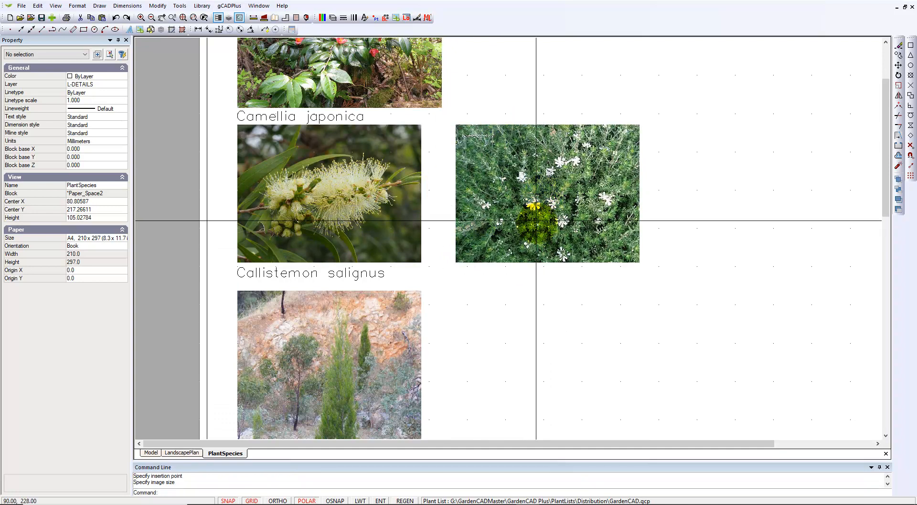
pyautogui.click(528, 262)
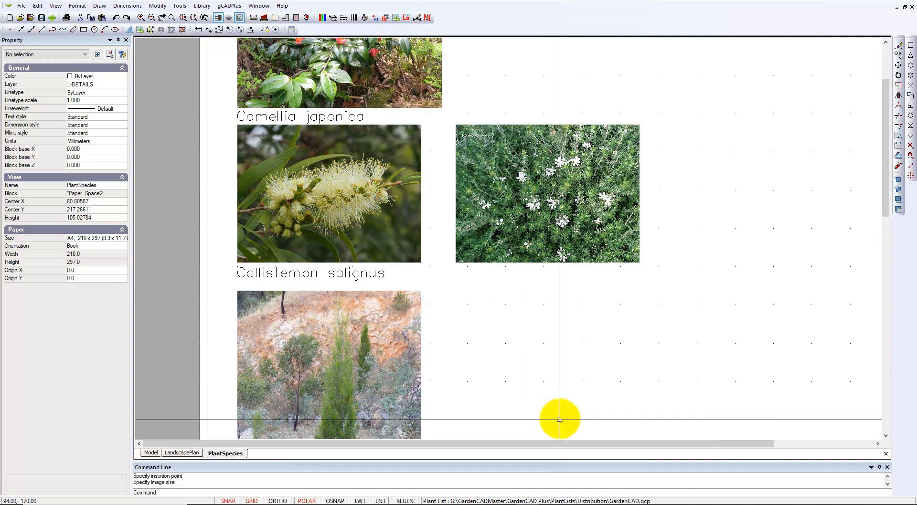
# In model space, draw a standard plant schedule in the empty area below the house, with text height 200
pyautogui.click(153, 453)
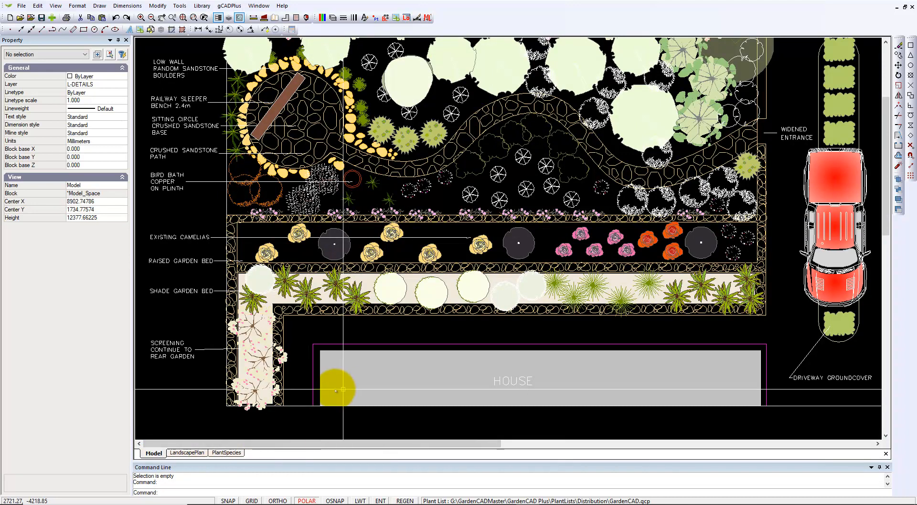
pyautogui.scroll(-5, 307, 433)
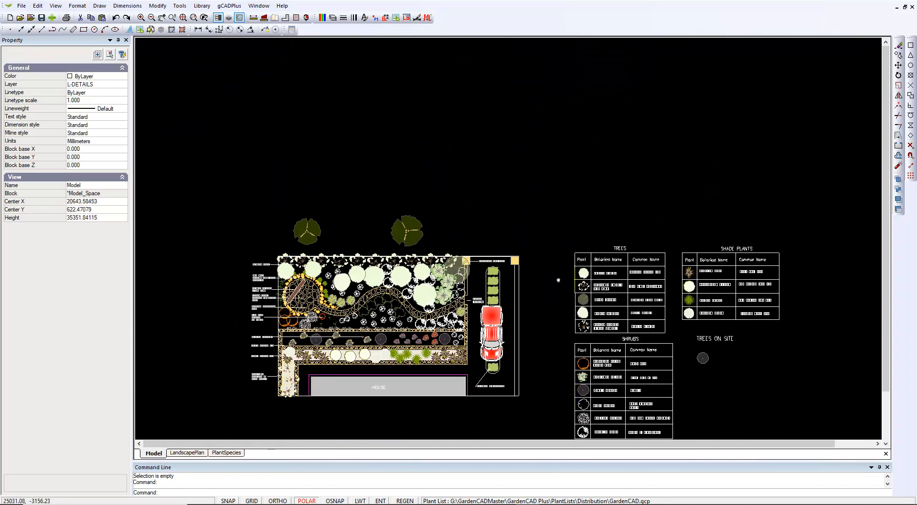
pyautogui.moveTo(558, 397); pyautogui.dragTo(554, 280, button='middle')
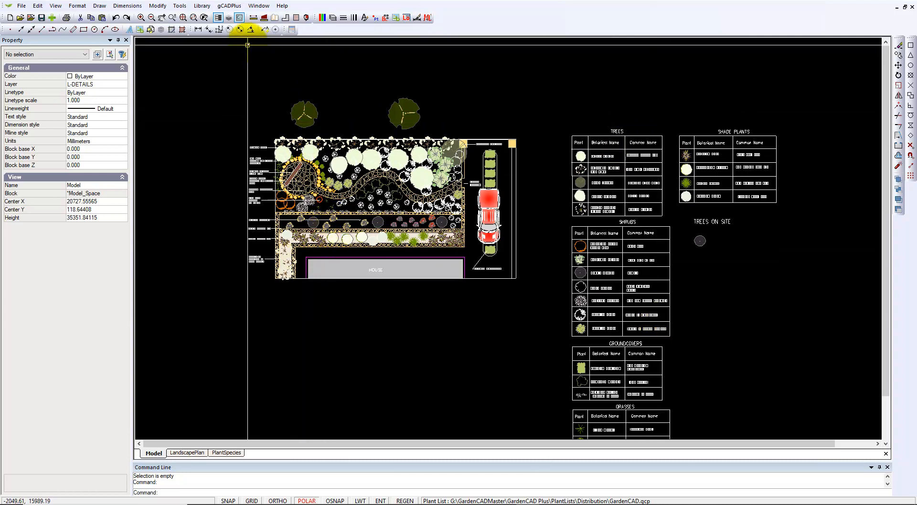
pyautogui.click(230, 6)
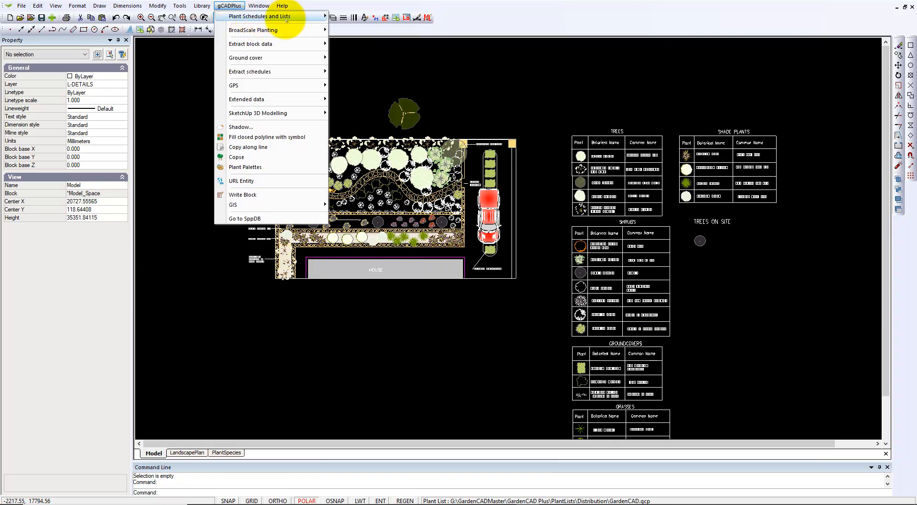
pyautogui.moveTo(267, 17)
pyautogui.moveTo(419, 126)
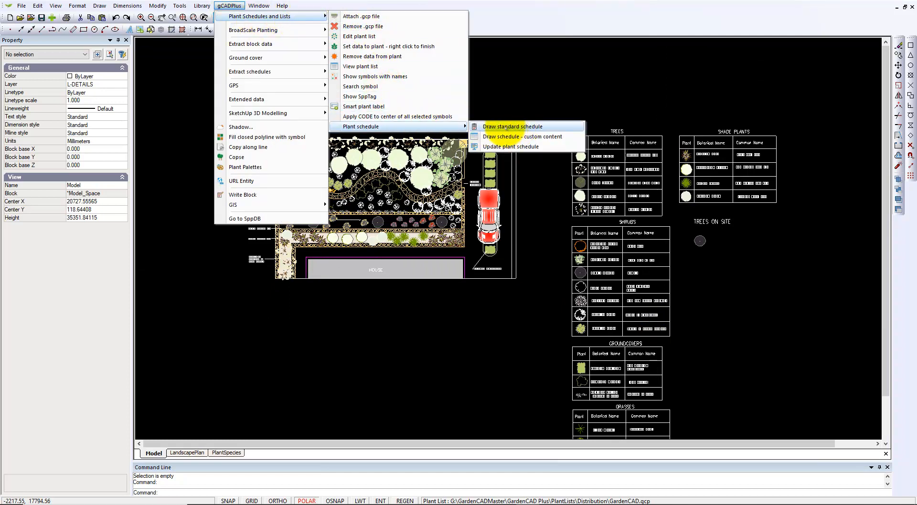
pyautogui.click(504, 127)
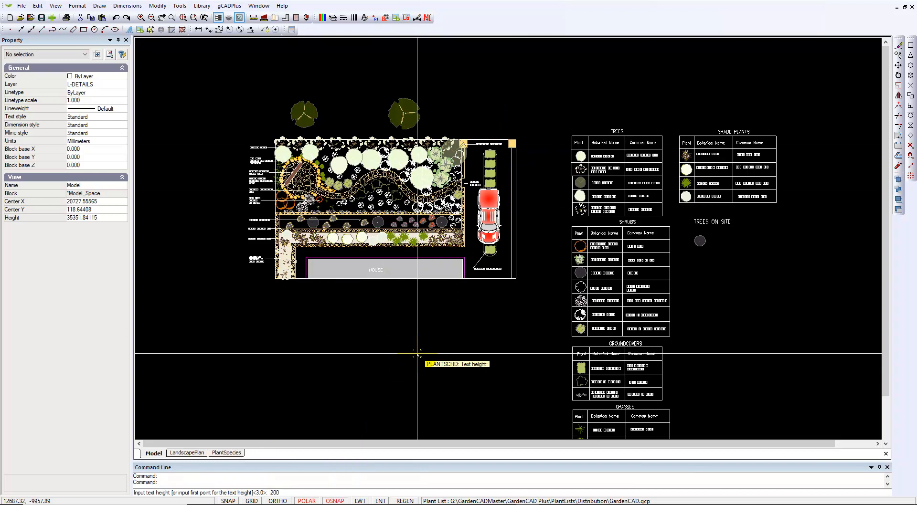
pyautogui.press('Return')
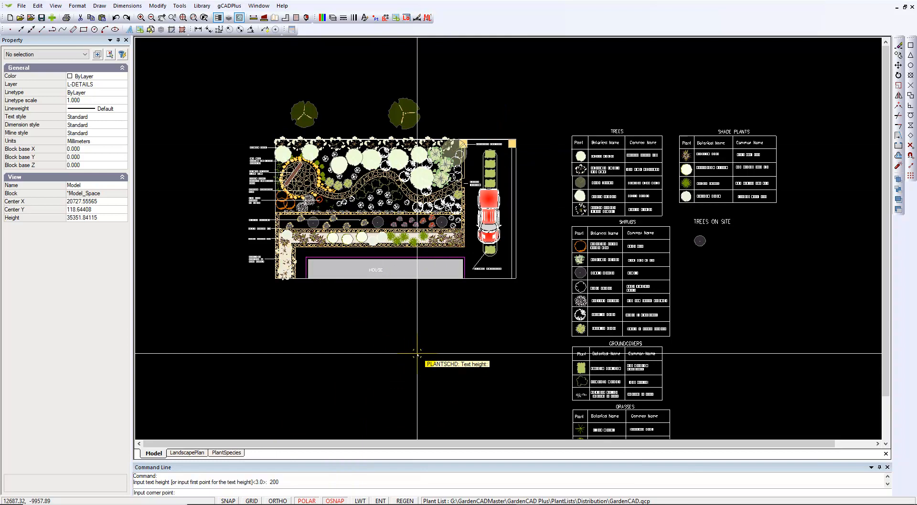
pyautogui.moveTo(321, 306); pyautogui.dragTo(338, 209, button='middle')
pyautogui.click(338, 210)
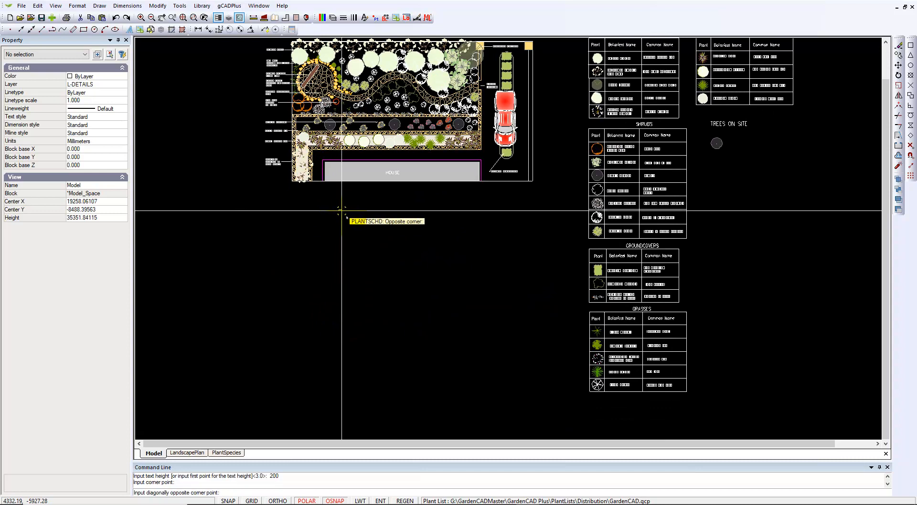
pyautogui.click(462, 400)
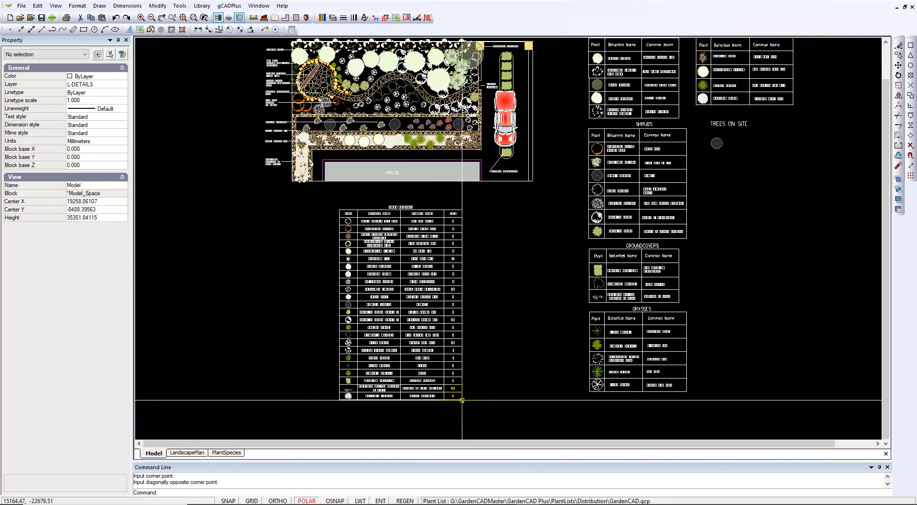
# Convert all the separate plant legend tables beside the plan, including the trees on site symbol, into one block named temp
pyautogui.scroll(3, 384, 296)
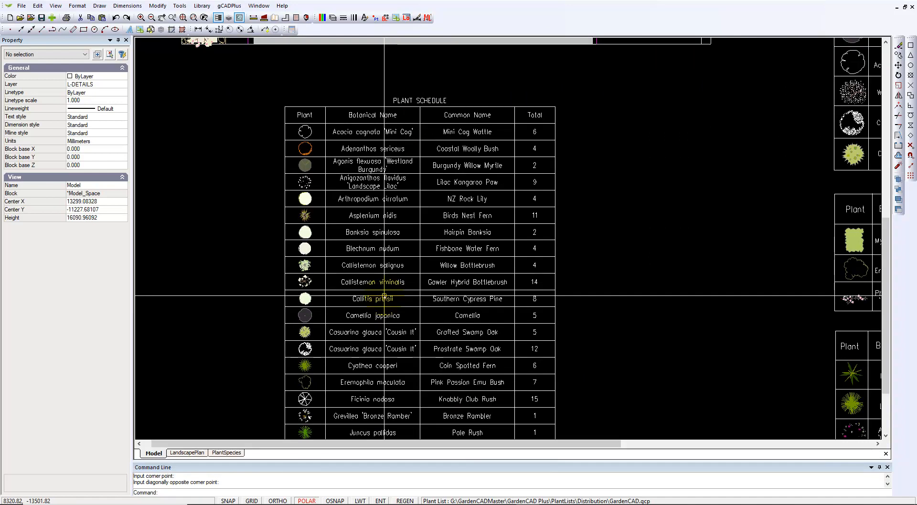
pyautogui.scroll(-3, 384, 296)
pyautogui.scroll(-2, 395, 313)
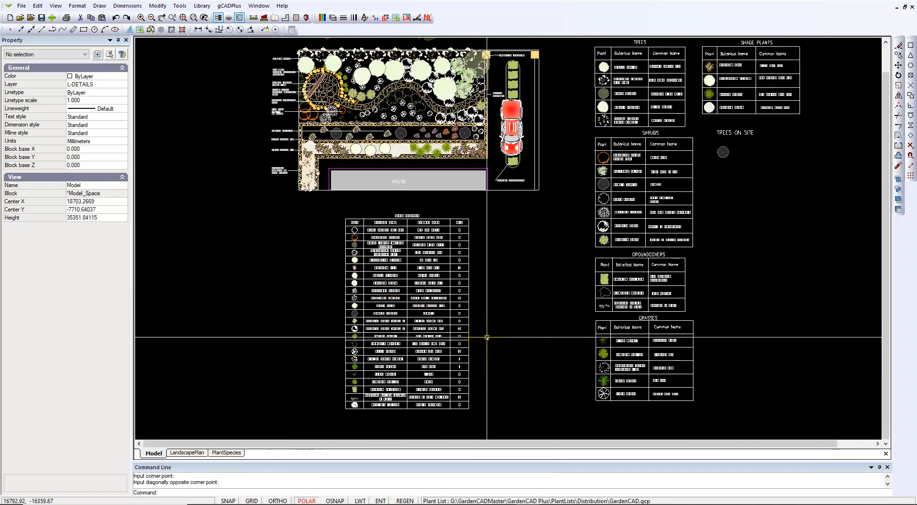
pyautogui.moveTo(563, 305); pyautogui.dragTo(508, 313, button='middle')
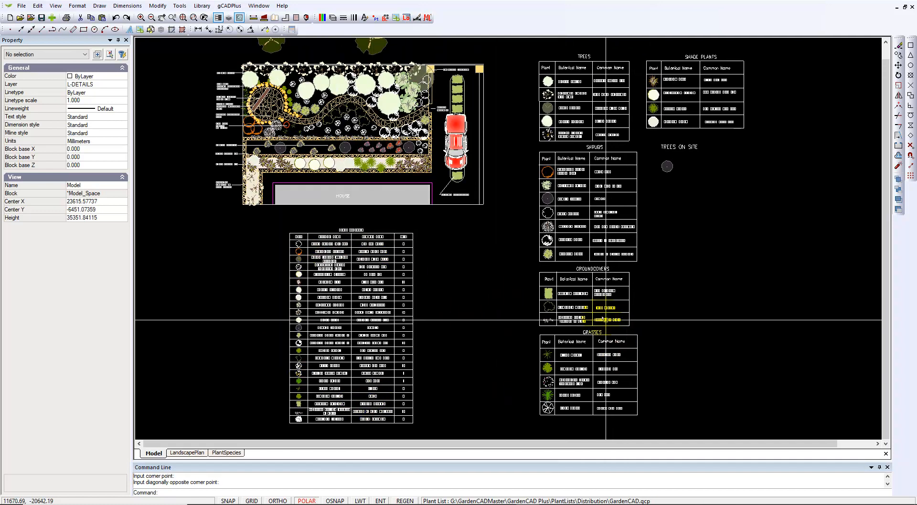
pyautogui.scroll(-1, 687, 295)
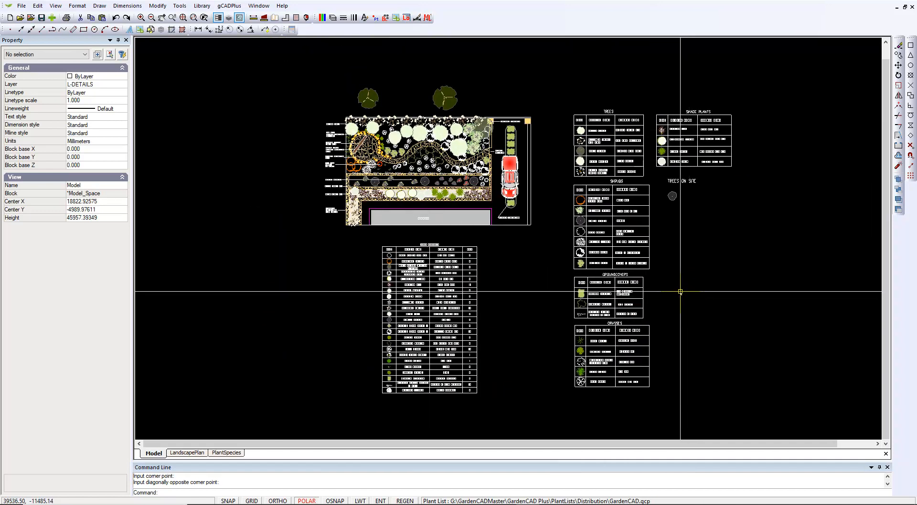
pyautogui.moveTo(564, 93); pyautogui.dragTo(744, 404)
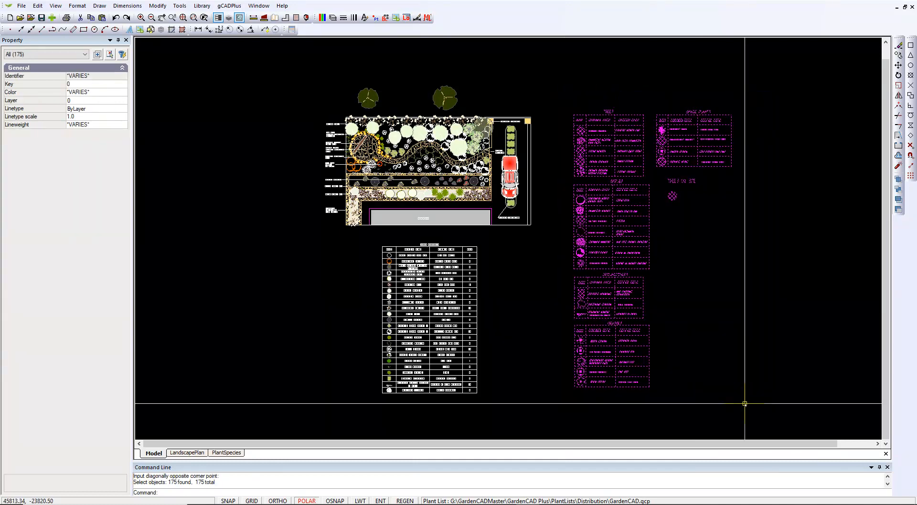
pyautogui.rightClick(698, 296)
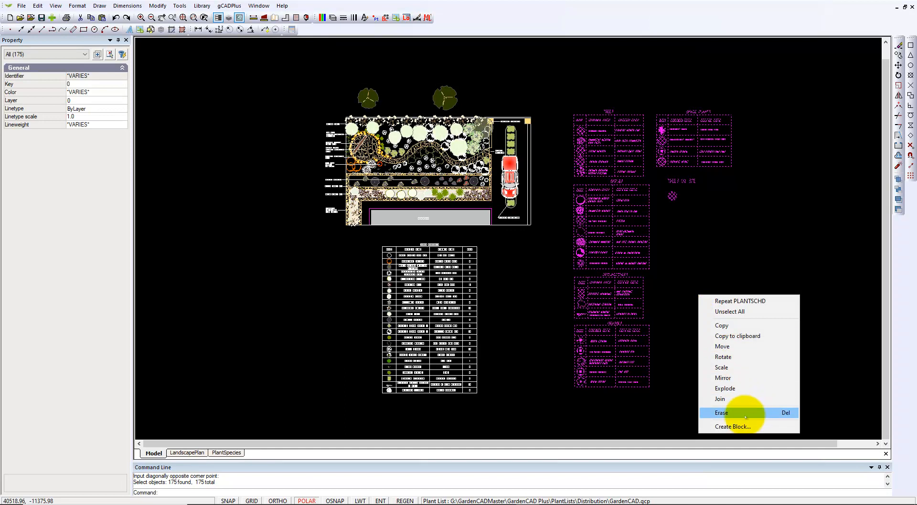
pyautogui.click(734, 426)
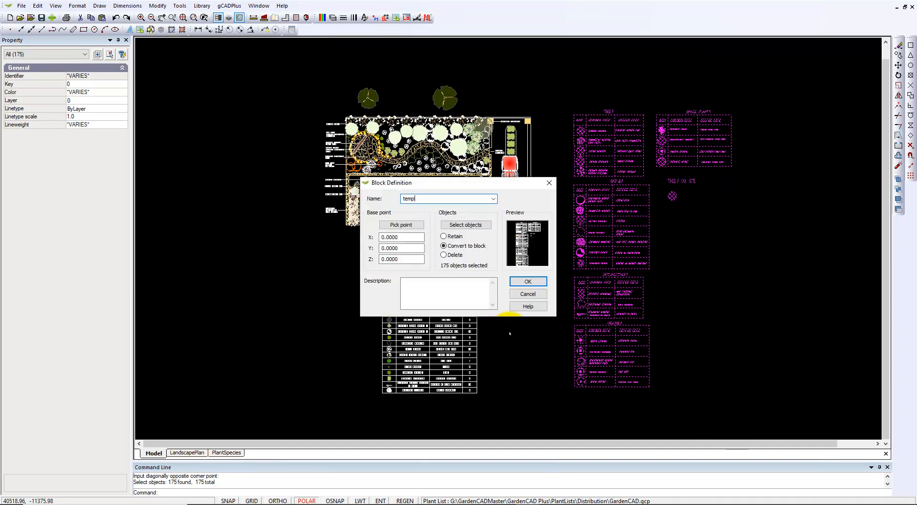
pyautogui.press('Return')
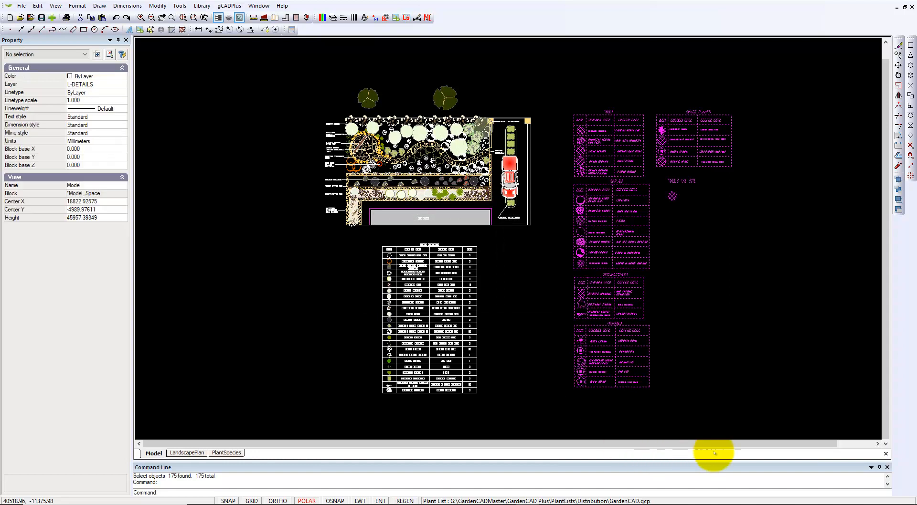
pyautogui.click(599, 219)
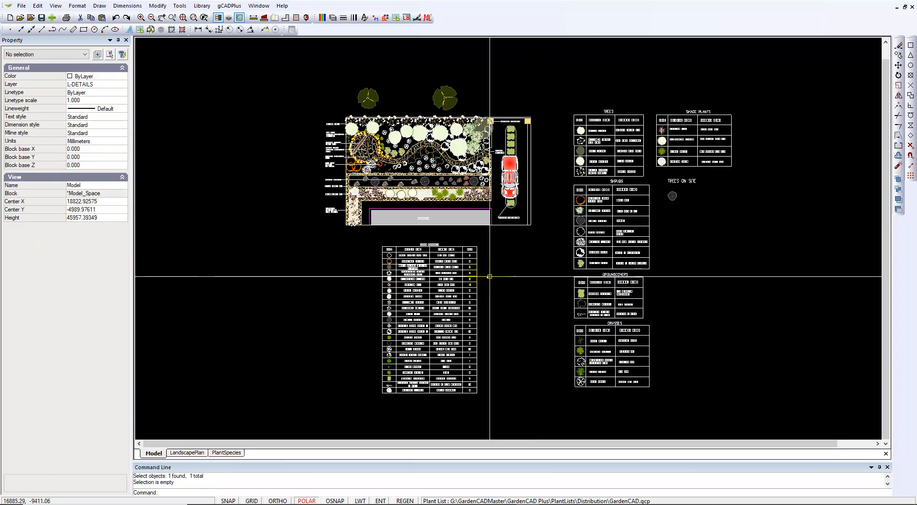
# Redraw the plant schedule between the same corners as the existing one, keeping text height 200, and check its totals
pyautogui.scroll(2, 461, 261)
pyautogui.scroll(1, 461, 261)
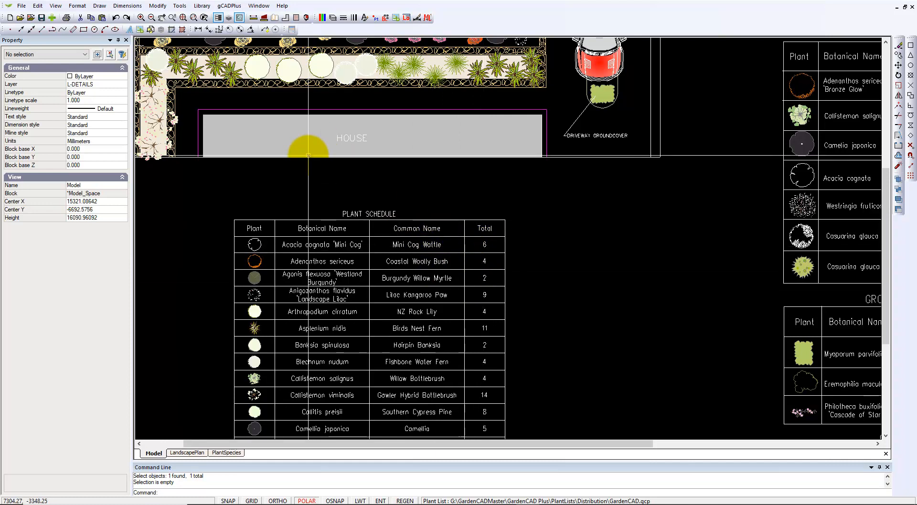
pyautogui.scroll(-2, 308, 155)
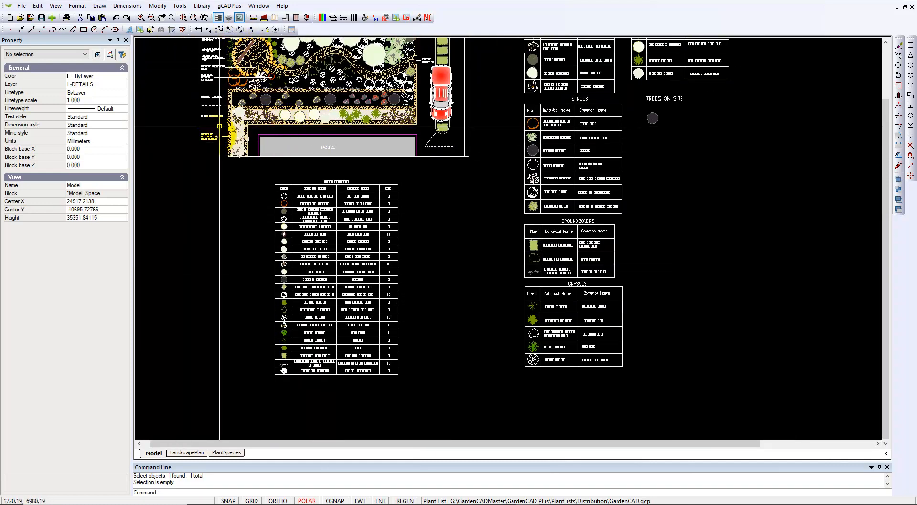
pyautogui.rightClick(214, 176)
pyautogui.click(246, 196)
pyautogui.press('Return')
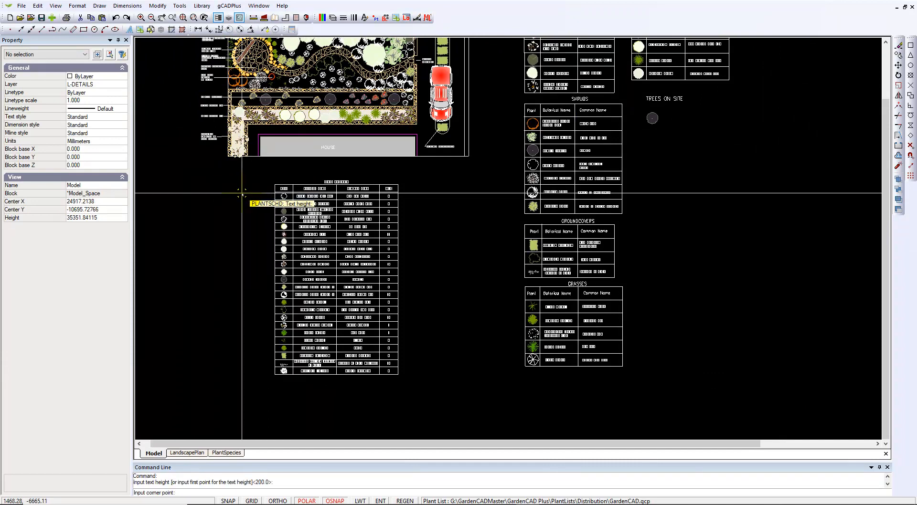
pyautogui.click(275, 185)
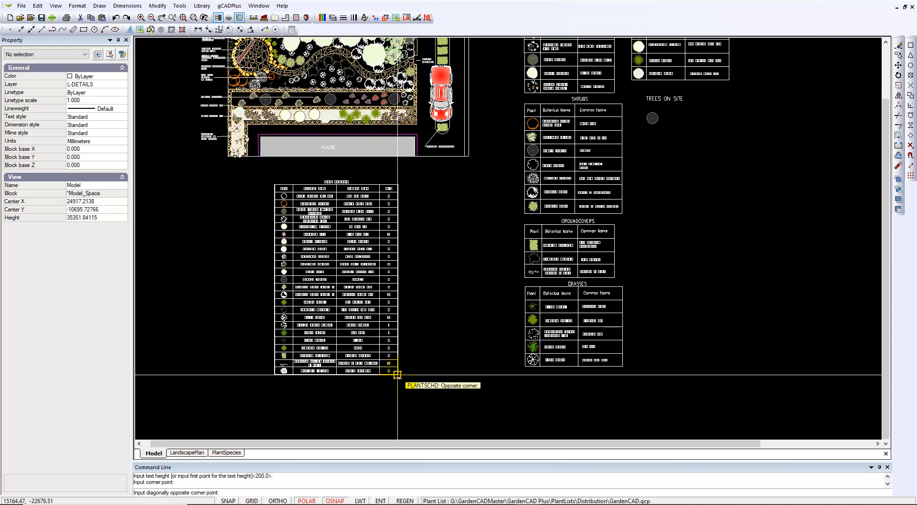
pyautogui.click(397, 375)
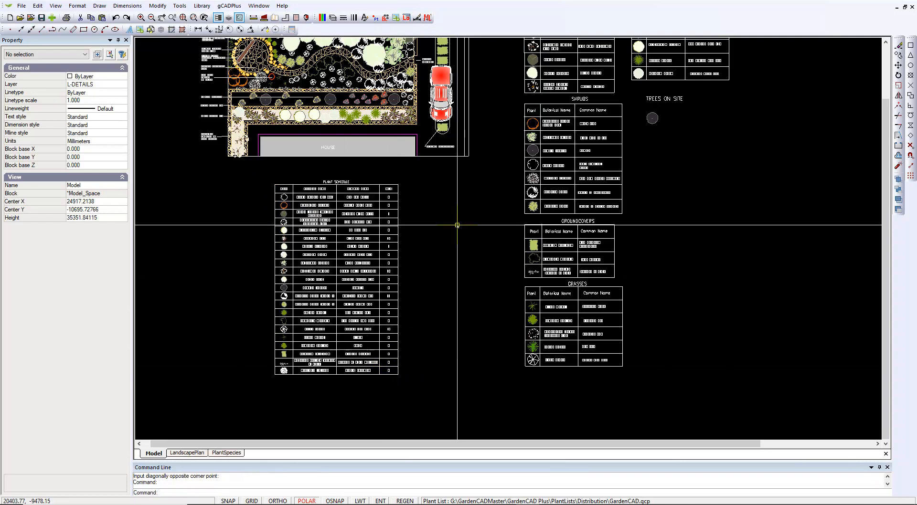
pyautogui.scroll(5, 392, 198)
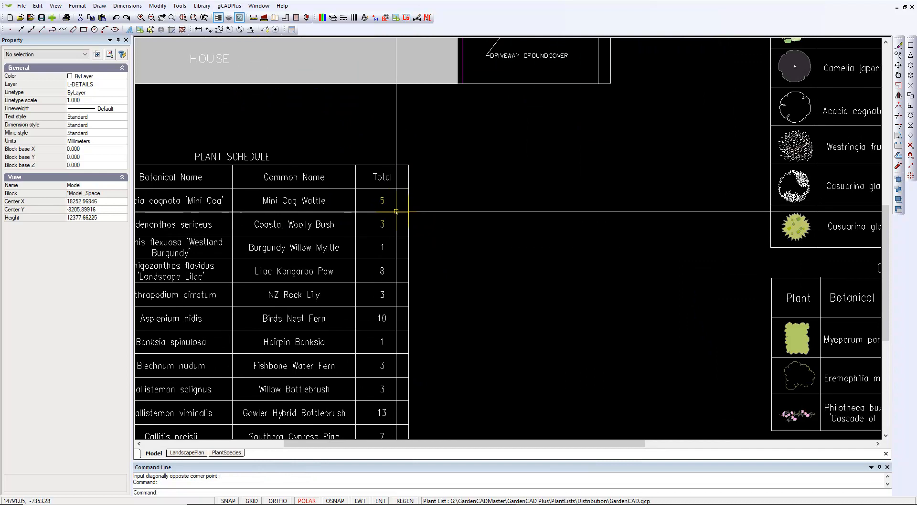
# On the LandscapePlan layout, set the title block's project name attribute to FRONT and check how it reads in the title block
pyautogui.scroll(-2, 396, 211)
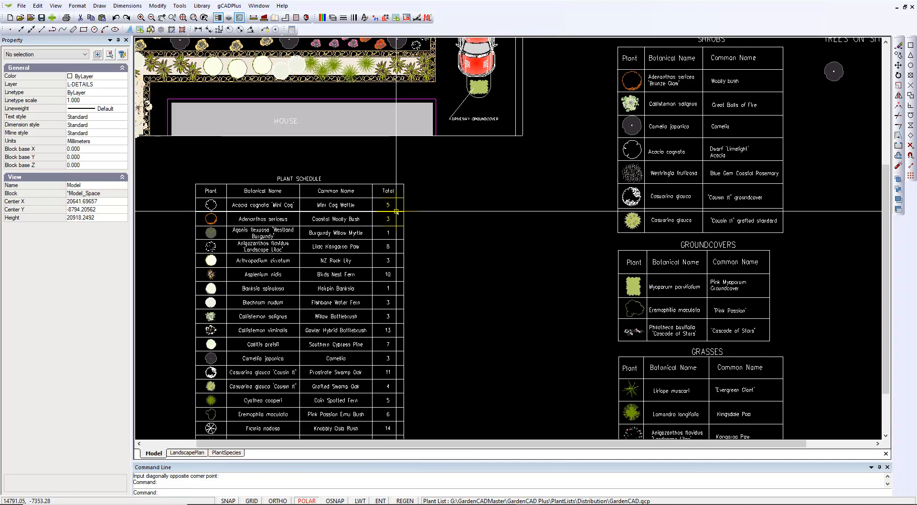
pyautogui.scroll(-2, 396, 211)
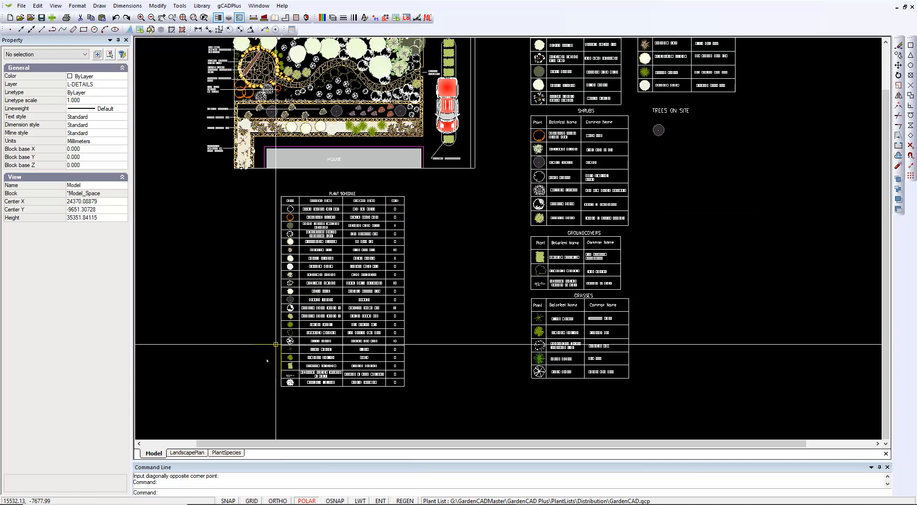
pyautogui.click(186, 452)
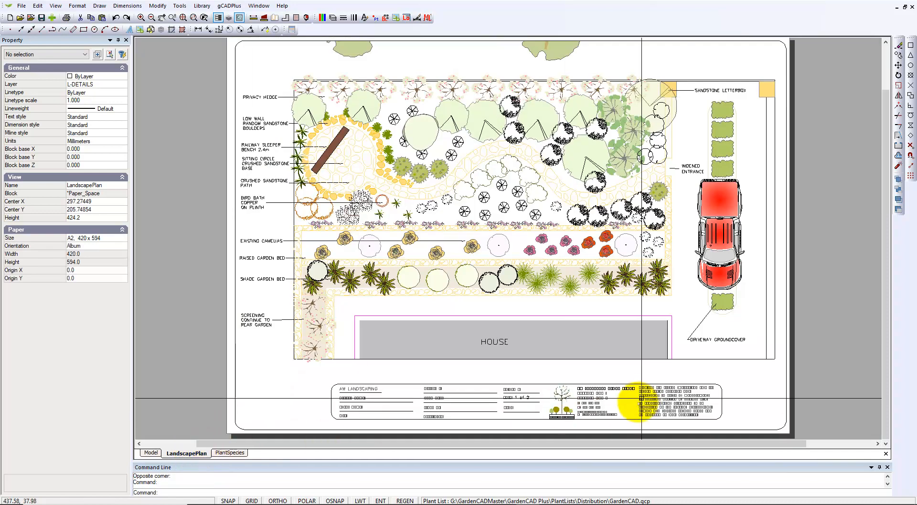
pyautogui.scroll(3, 573, 393)
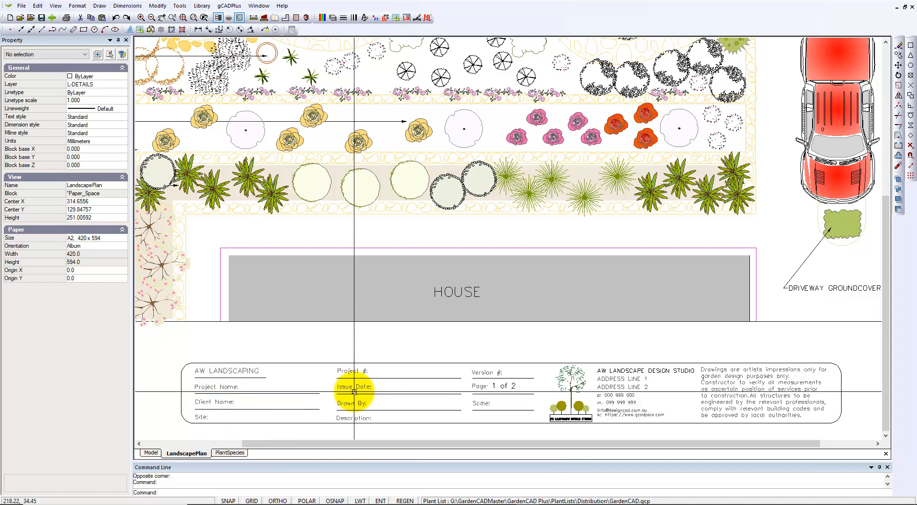
pyautogui.click(298, 392)
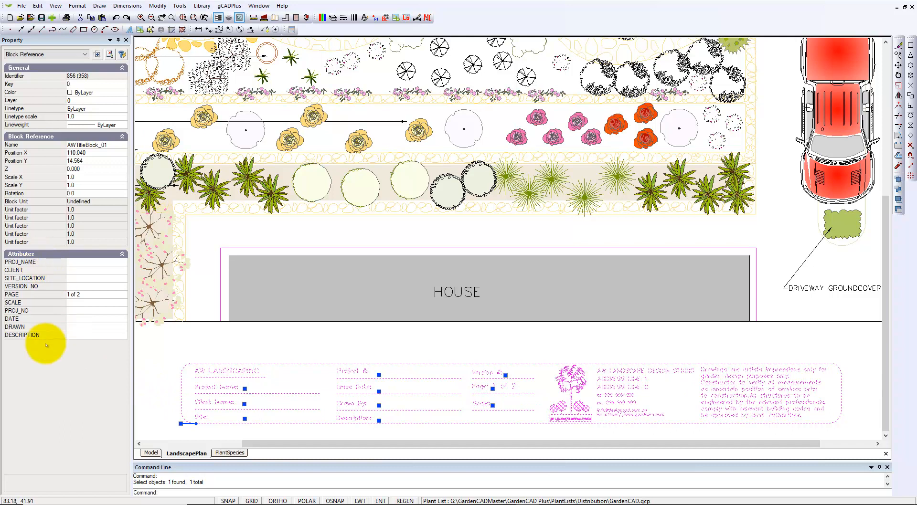
pyautogui.click(75, 263)
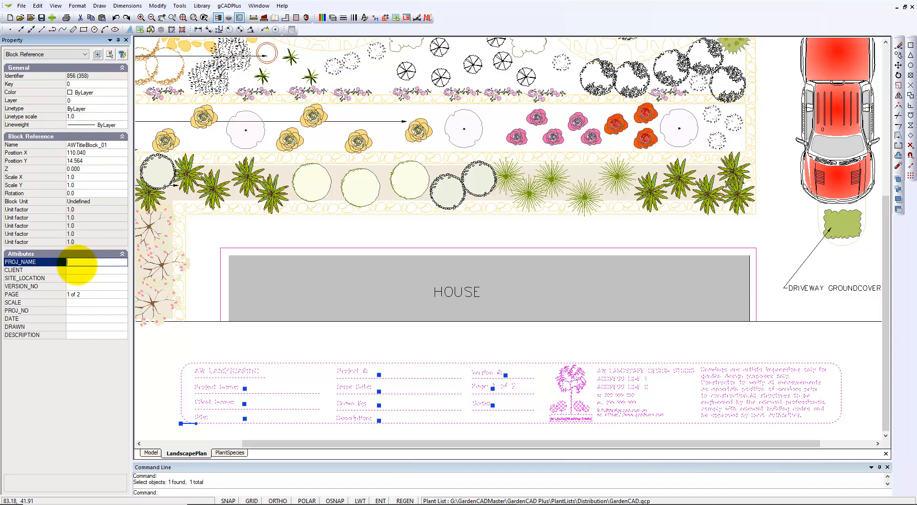
pyautogui.write('FRI')
pyautogui.write('ONT')
pyautogui.press('Return')
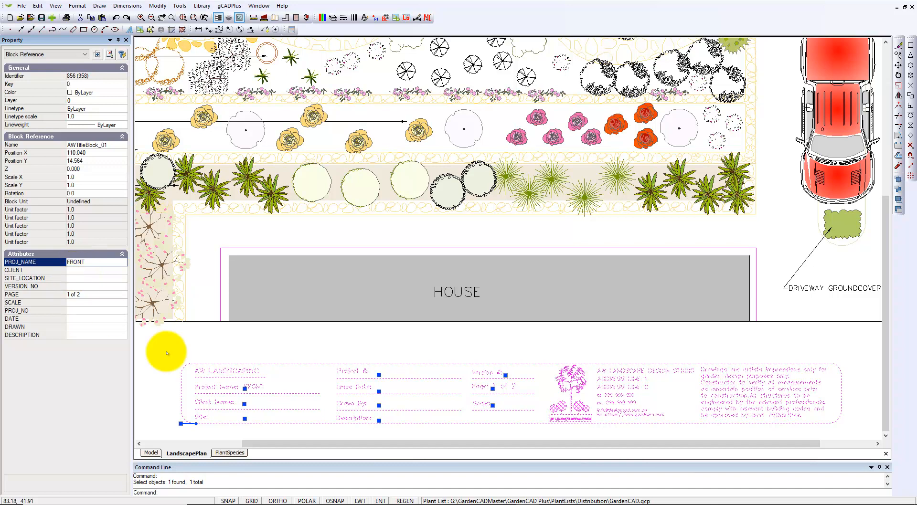
pyautogui.press('Escape')
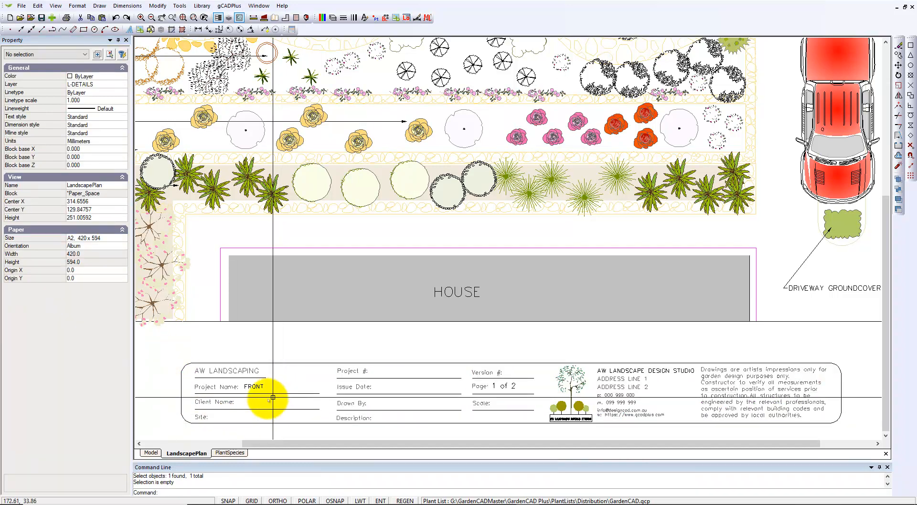
pyautogui.scroll(1, 247, 389)
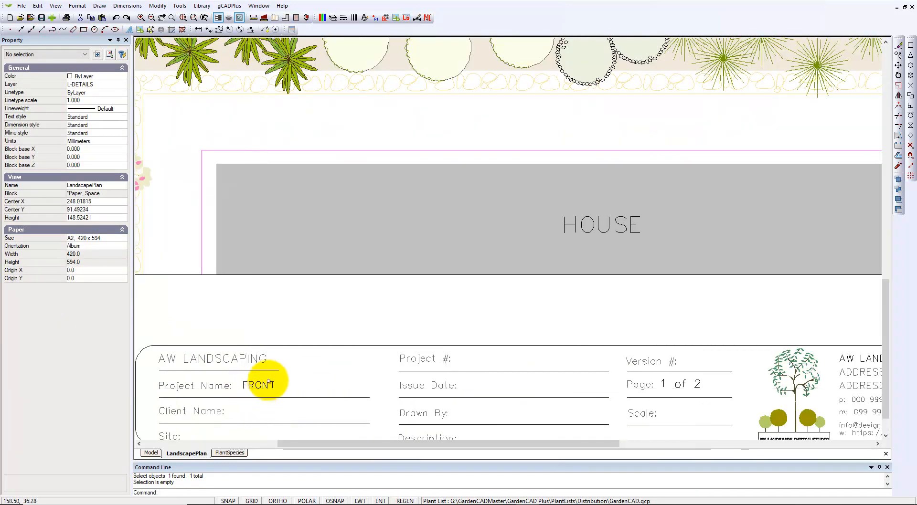
pyautogui.scroll(1, 264, 363)
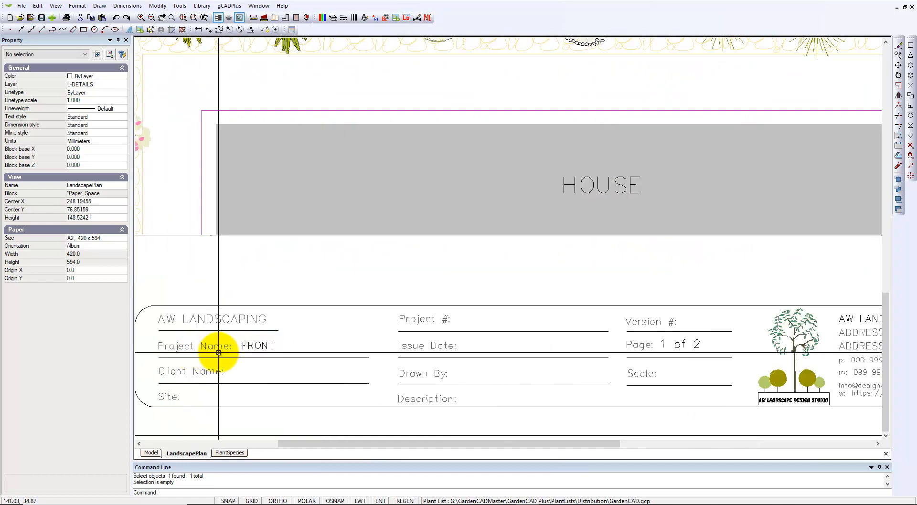
pyautogui.scroll(-2, 273, 348)
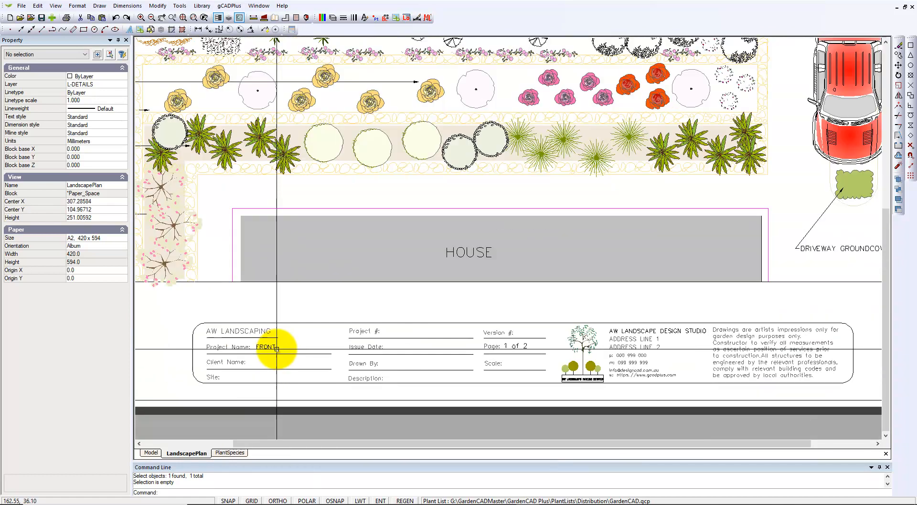
pyautogui.scroll(-1, 277, 349)
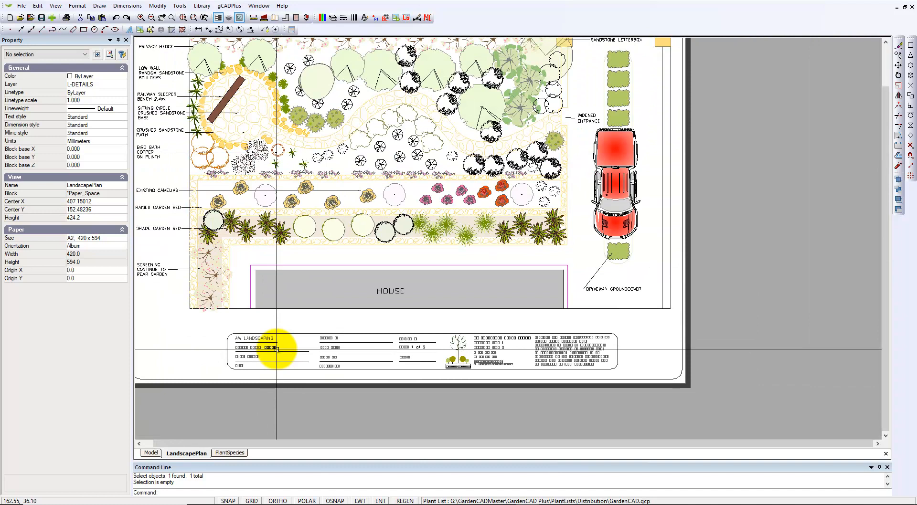